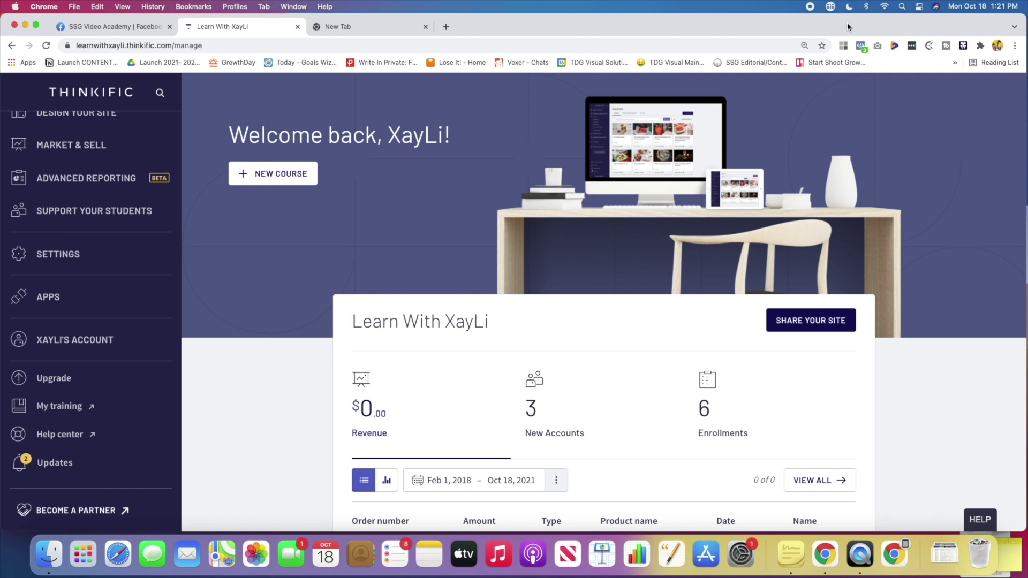
Step: Expand MARKET & SELL in the sidebar to show Coupons, Sales Widgets, Orders and Affiliates
scroll(48, 294, "up", 2)
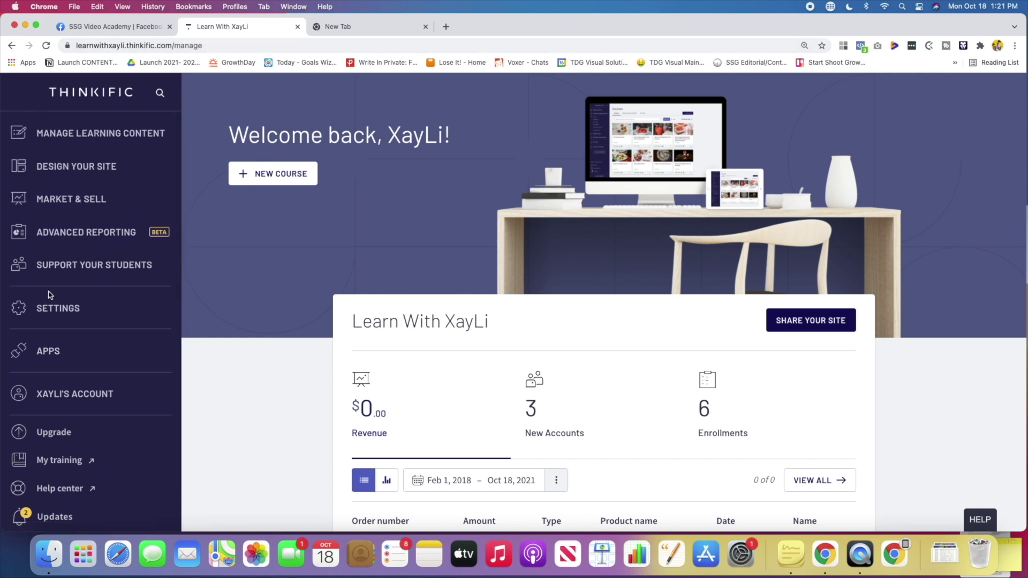
scroll(48, 295, "down", 1)
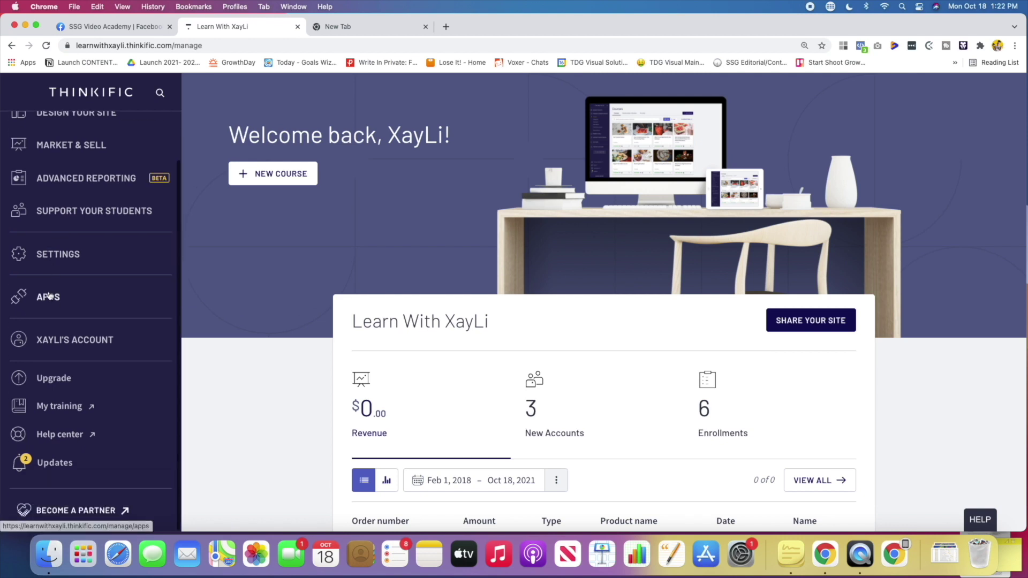
scroll(49, 296, "up", 1)
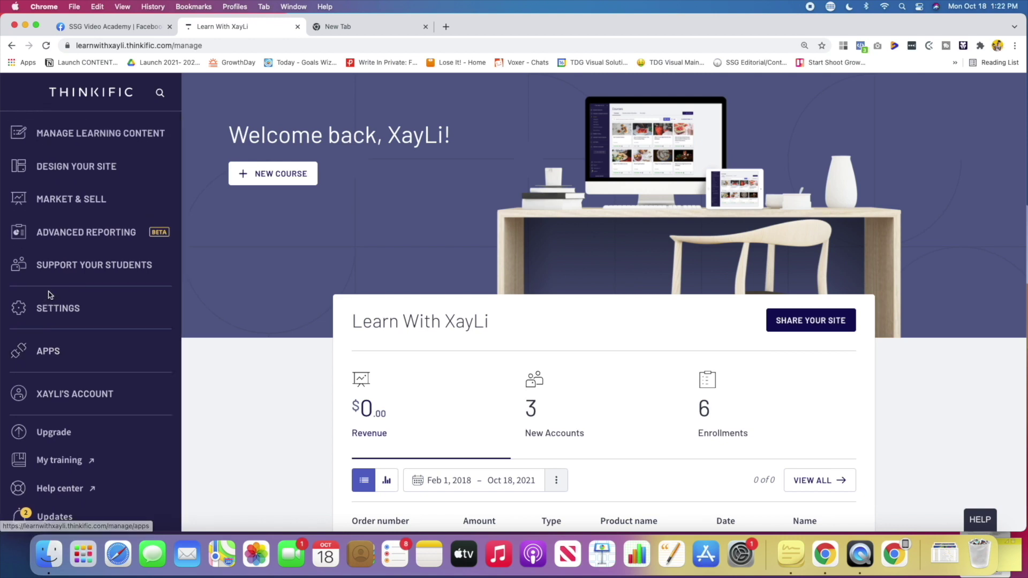
left_click(49, 206)
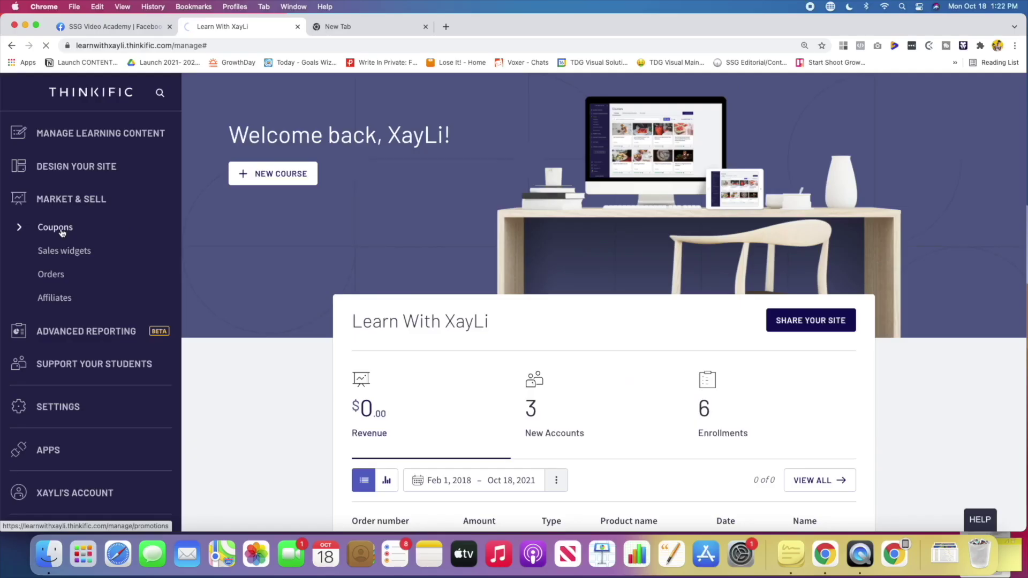
Step: Go to Coupons to open the Create Discounts & Offers form
left_click(107, 236)
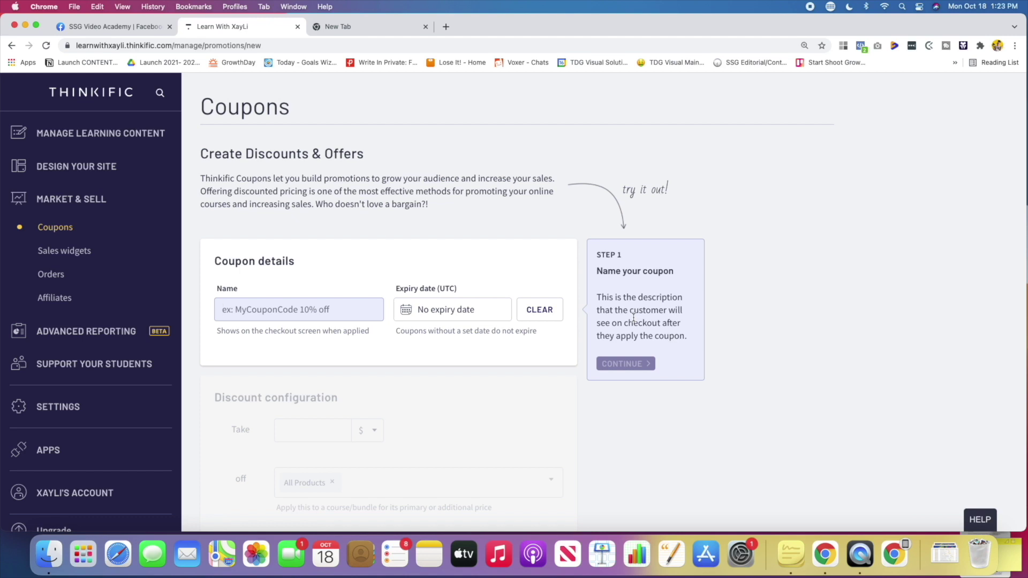
Step: Name the coupon 'Video' with an expiry date of October 22, 2021
type("Video")
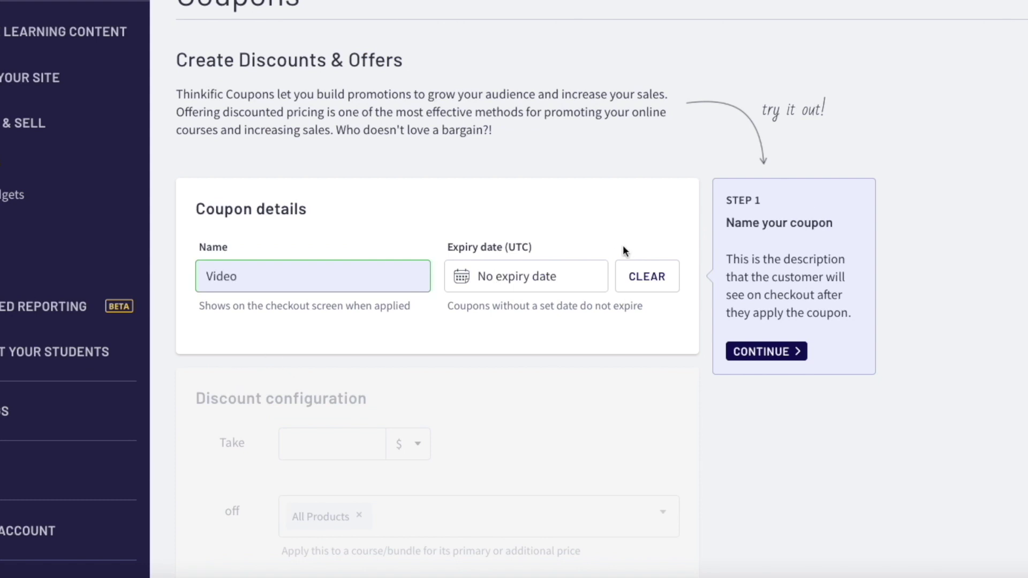
left_click(552, 285)
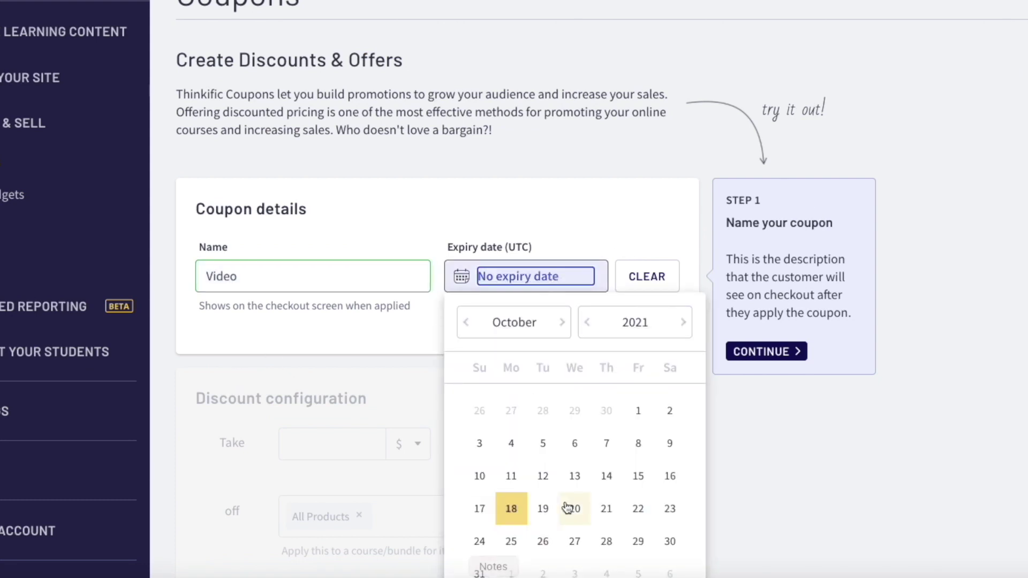
scroll(569, 509, "down", 1)
scroll(568, 506, "down", 1)
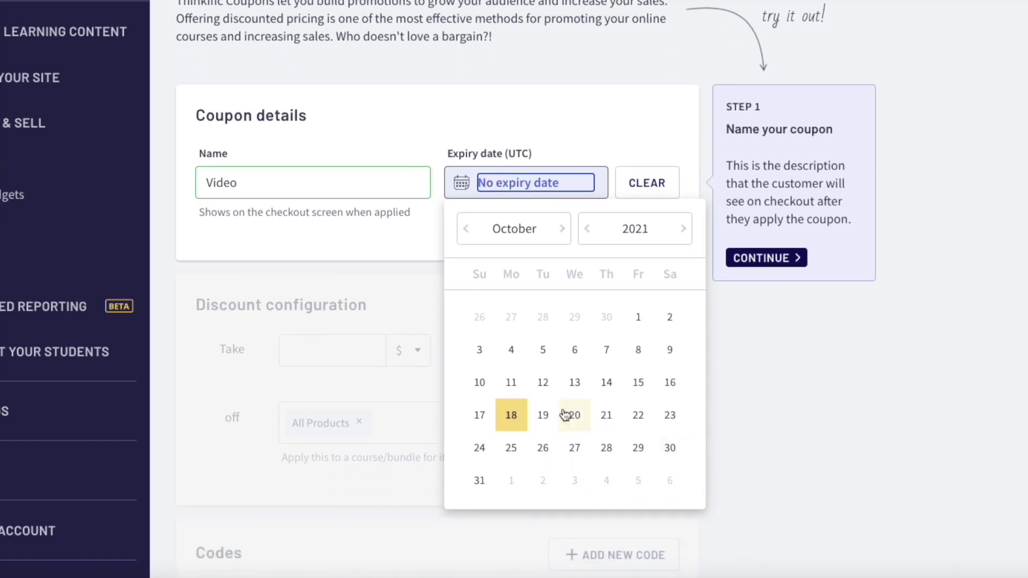
left_click(641, 417)
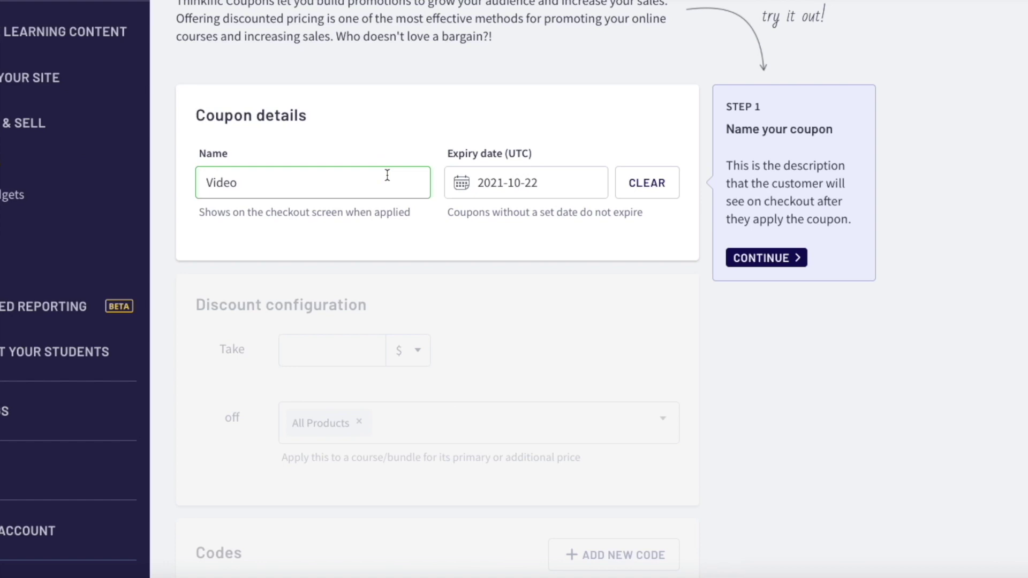
left_click(789, 258)
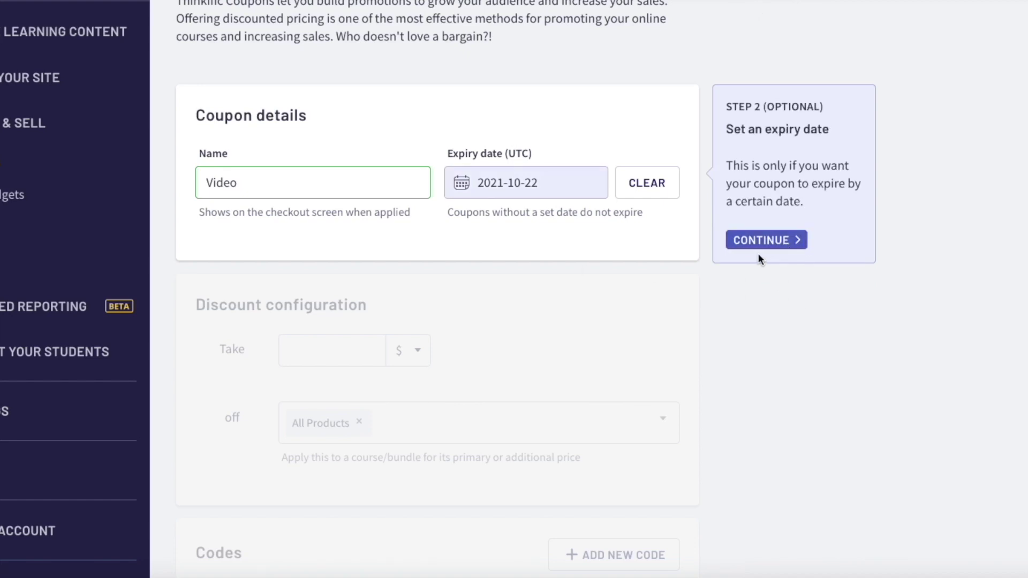
left_click(748, 241)
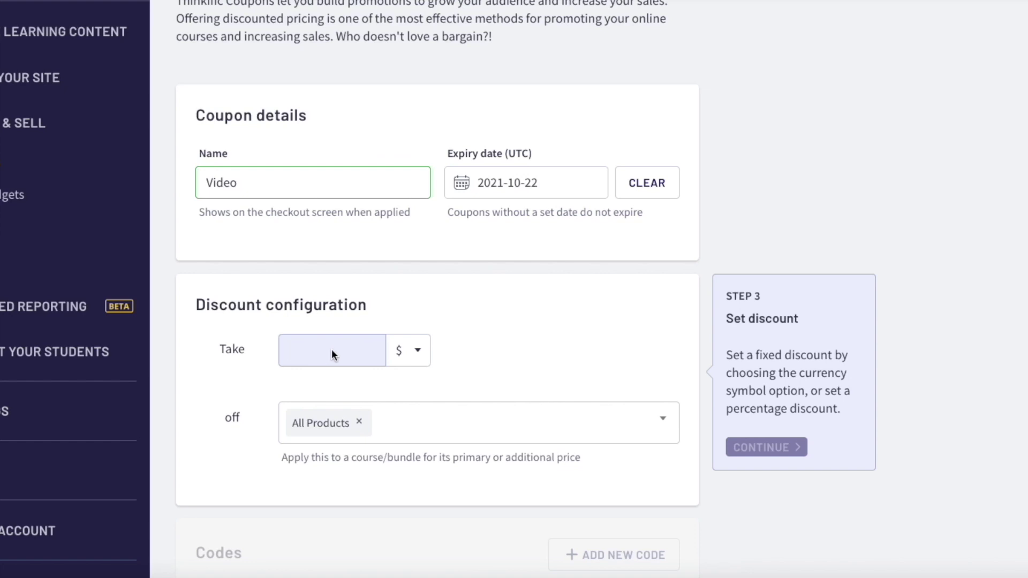
left_click(414, 351)
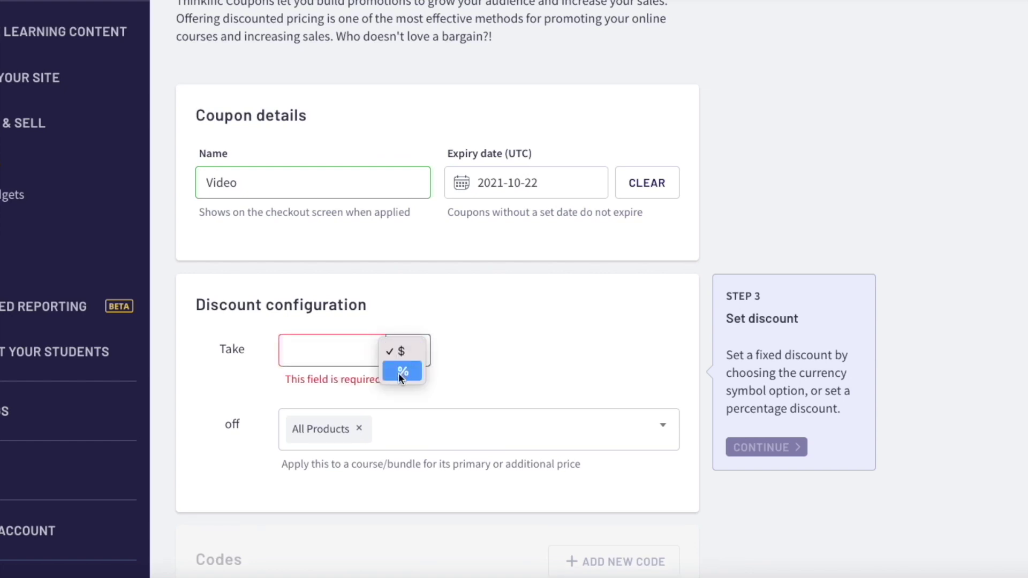
left_click(400, 372)
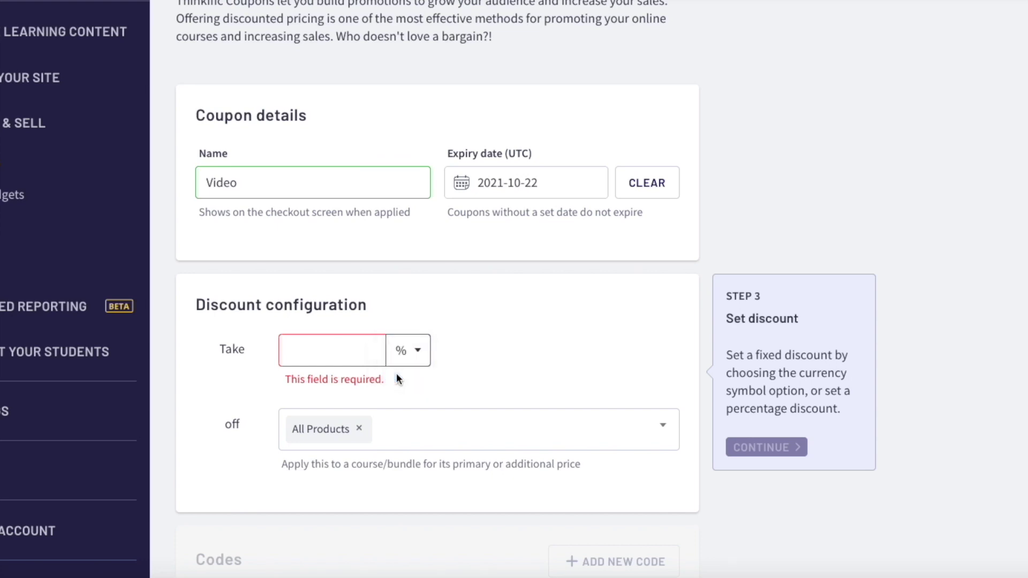
left_click(322, 347)
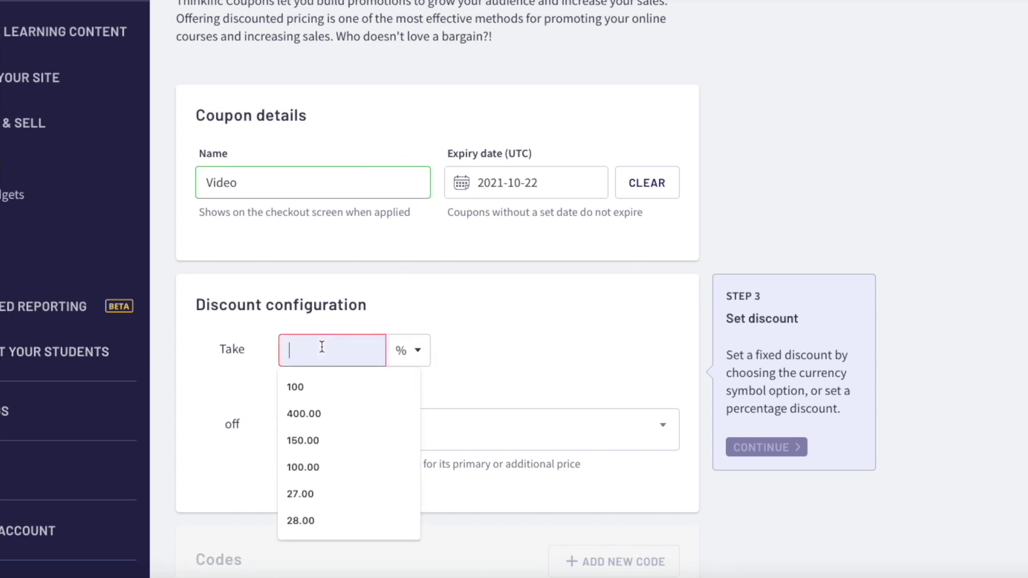
left_click(608, 351)
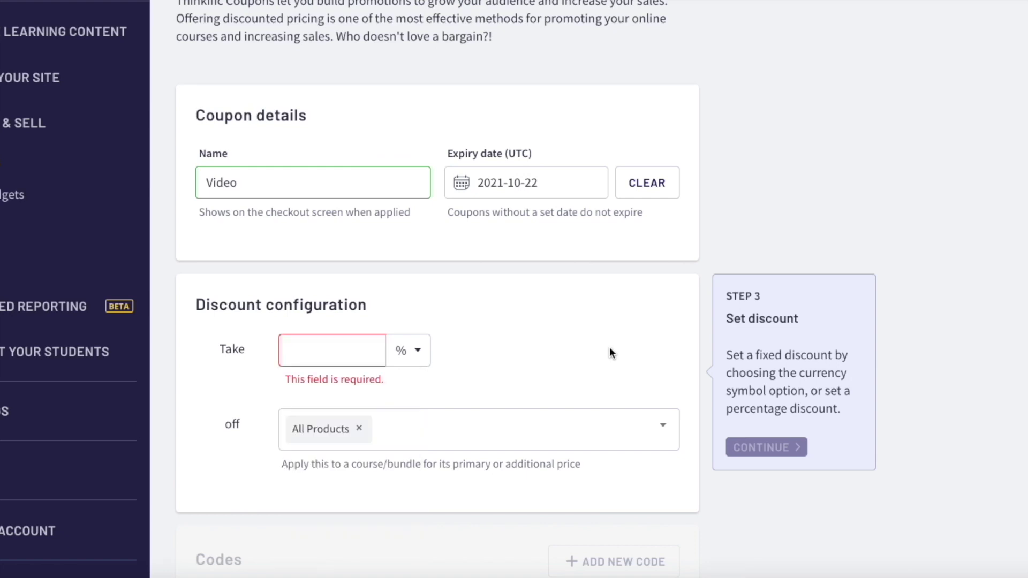
left_click(417, 353)
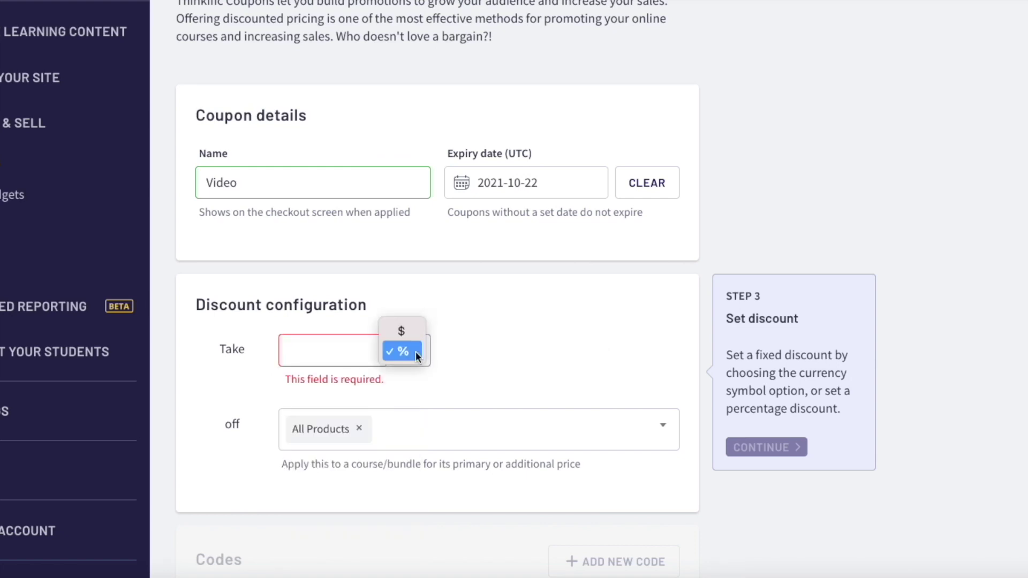
left_click(397, 327)
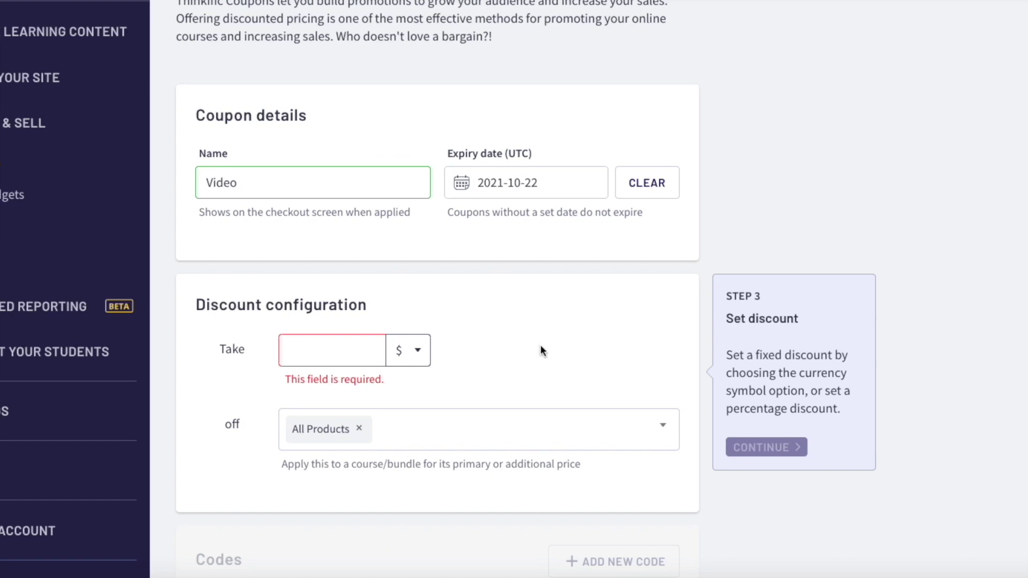
scroll(430, 403, "down", 1)
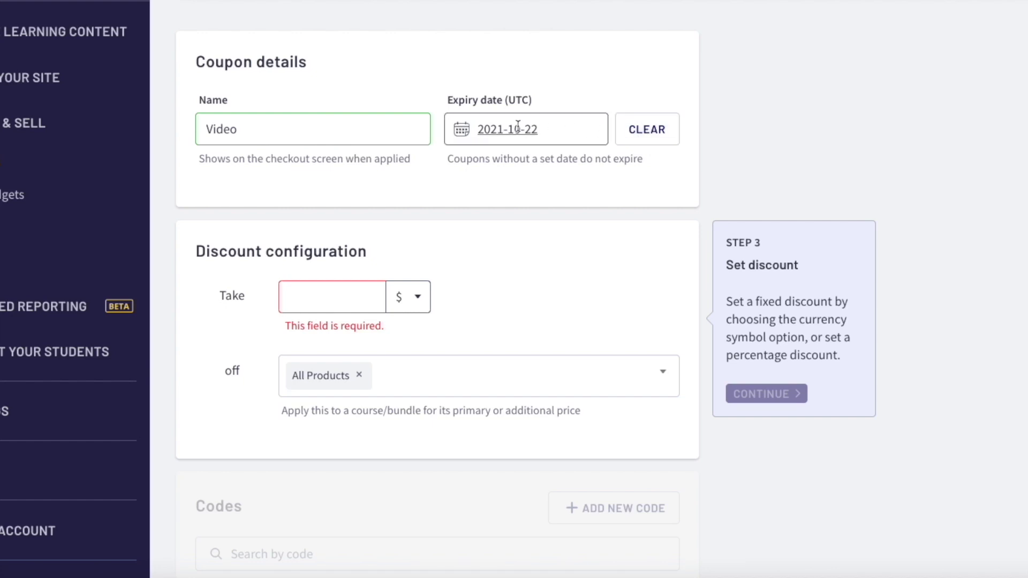
left_click(645, 130)
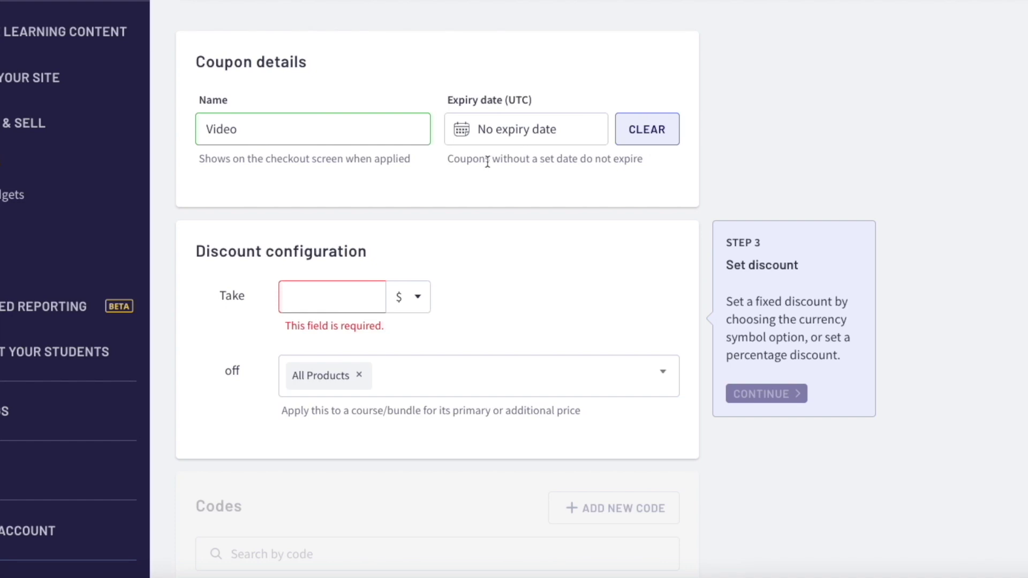
left_click(496, 130)
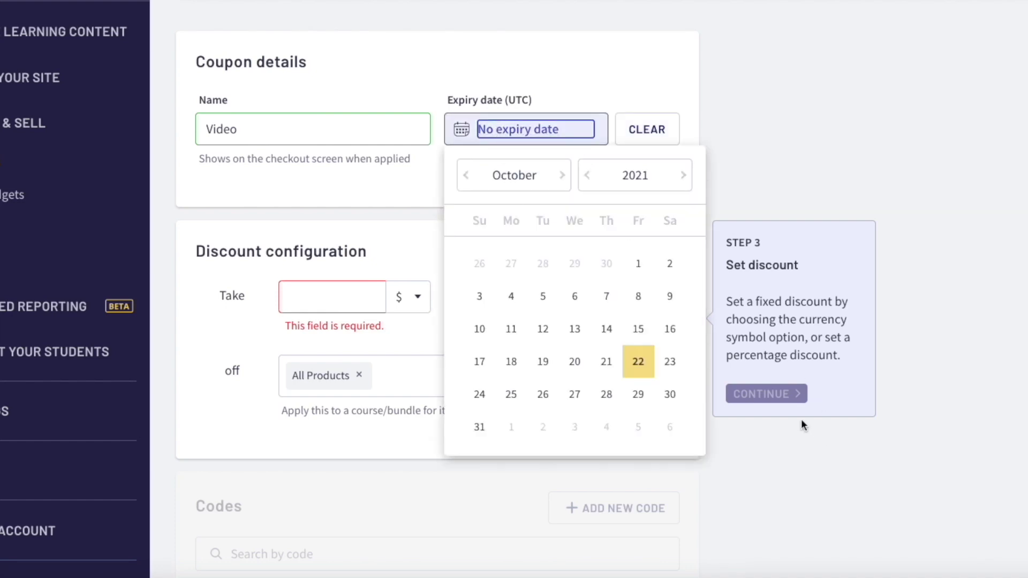
left_click(639, 362)
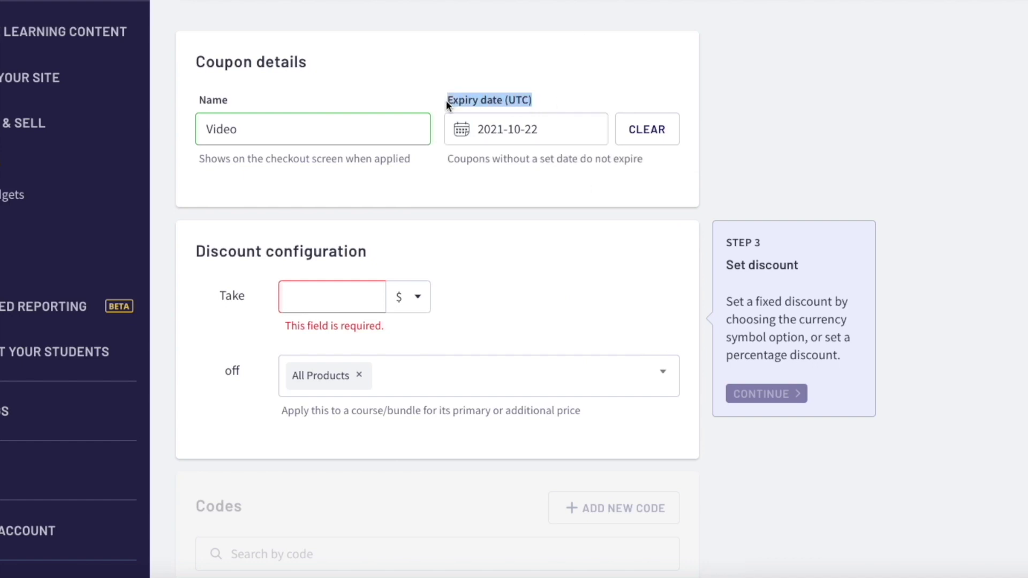
left_click(329, 298)
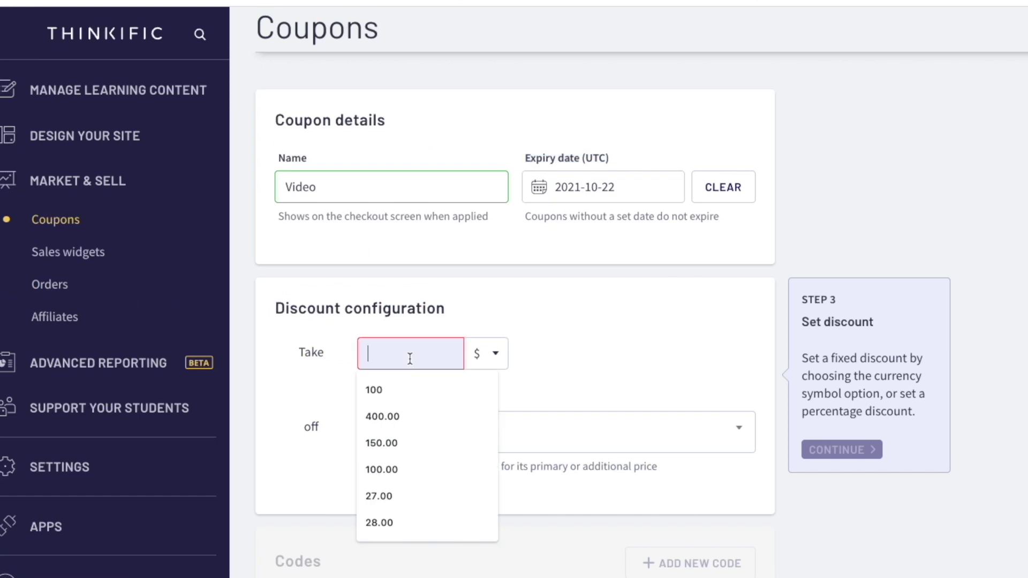
Step: Set the discount to $150.00 off, limited to the Video Repurposing Masterclass course
left_click(402, 442)
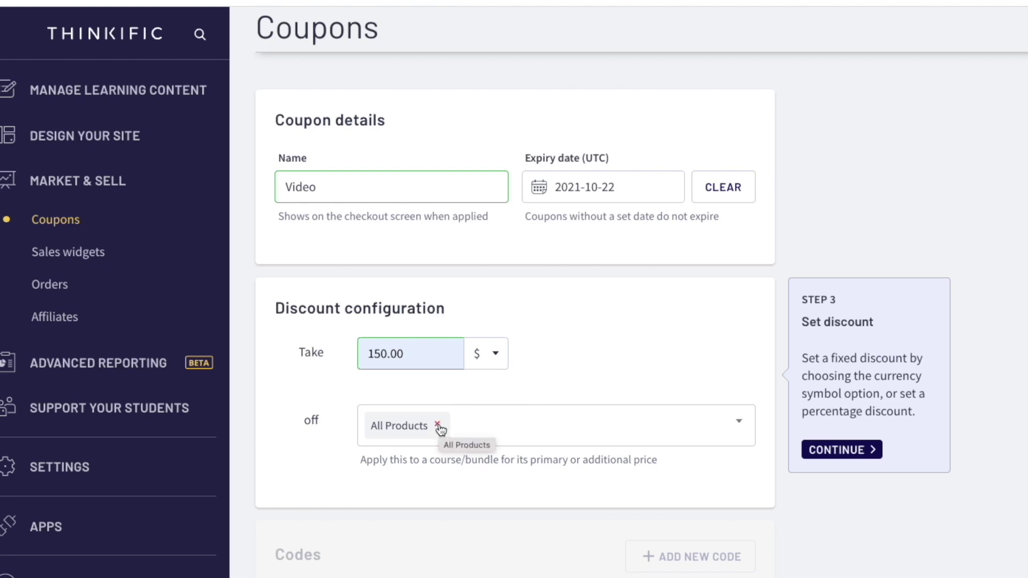
left_click(498, 424)
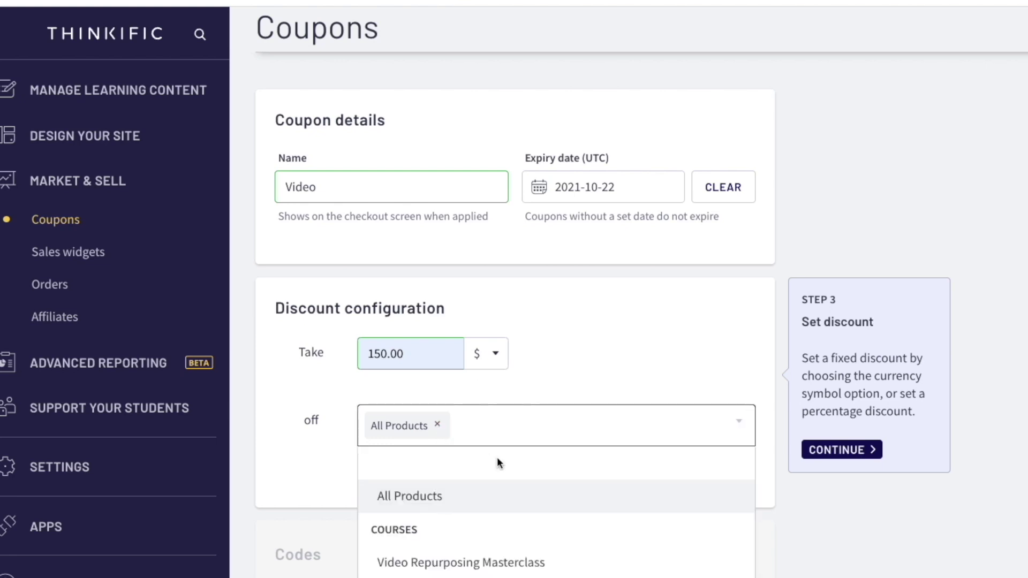
scroll(509, 489, "down", 2)
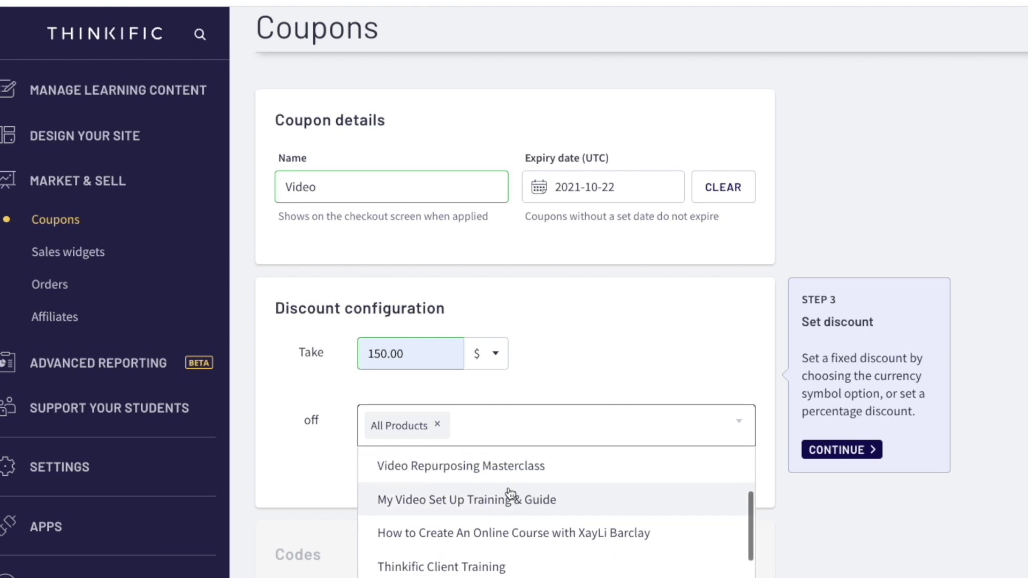
scroll(509, 493, "up", 2)
scroll(509, 493, "down", 1)
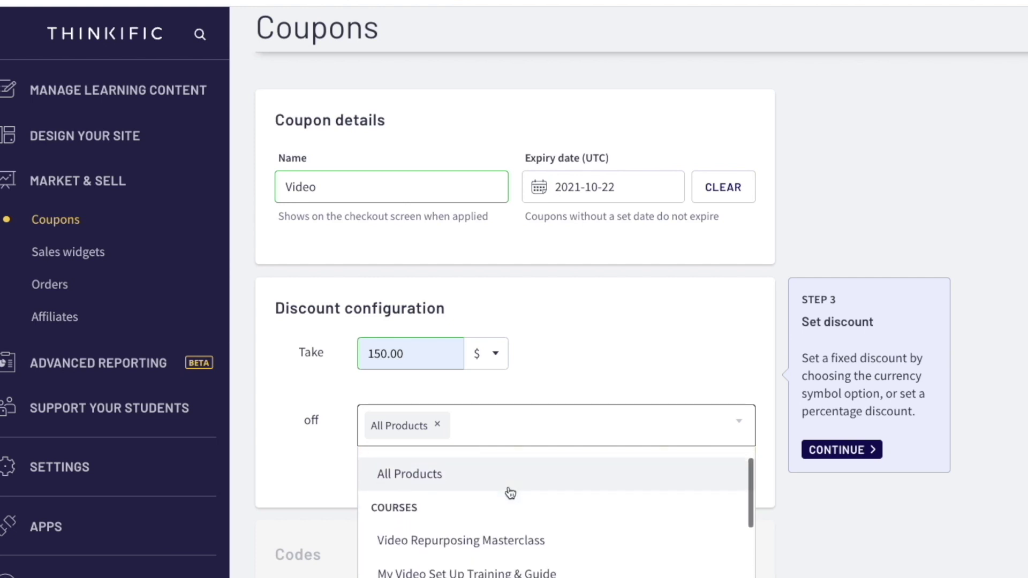
left_click(500, 540)
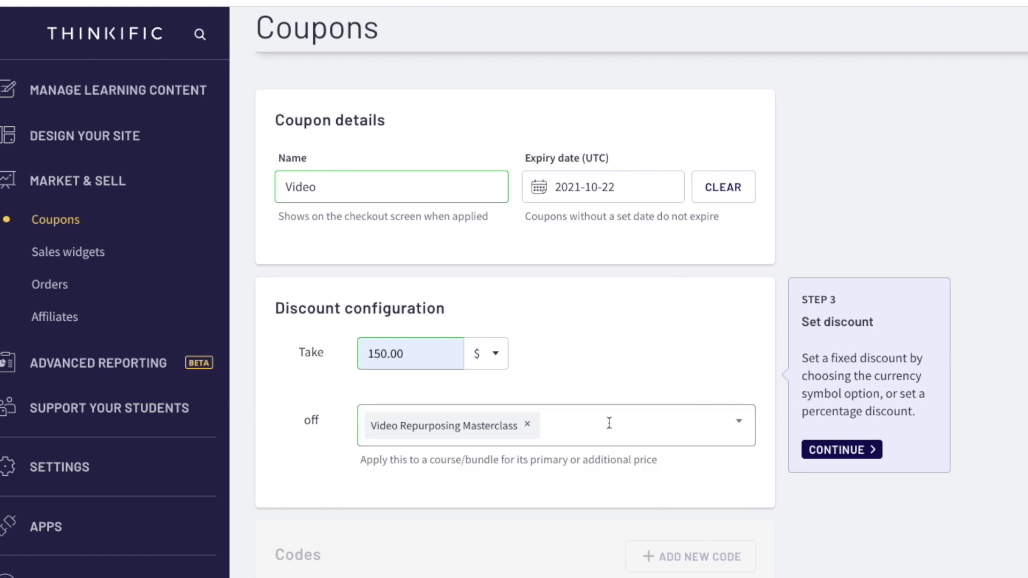
scroll(609, 422, "down", 1)
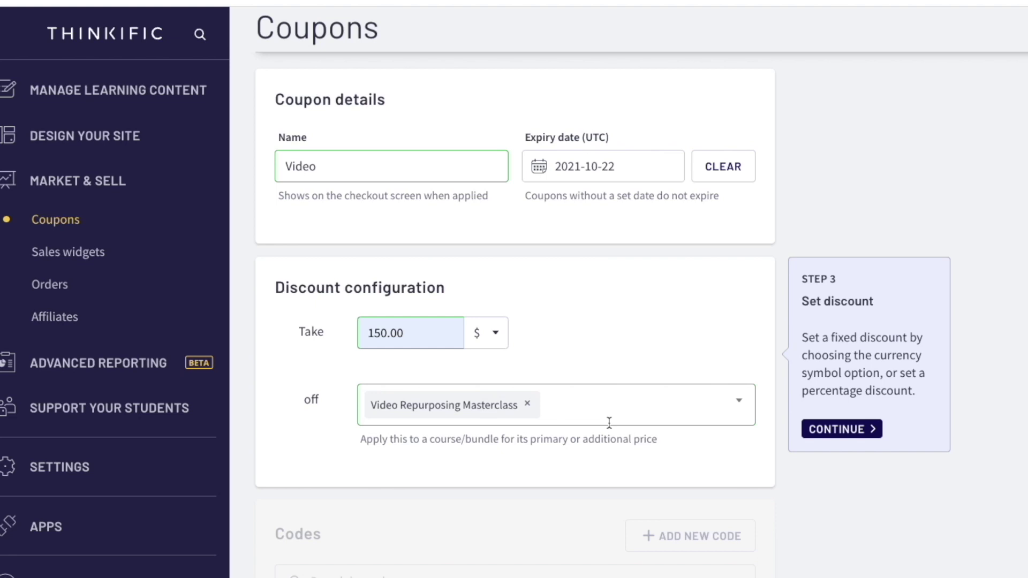
Step: Confirm the course choice and advance the guide to the Step 5 Code field
left_click(847, 430)
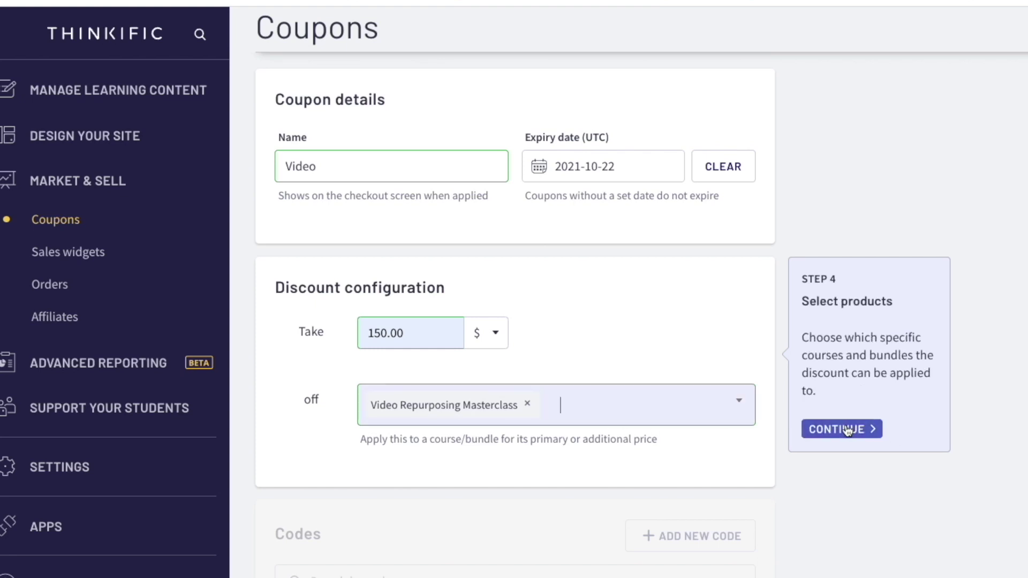
left_click(845, 427)
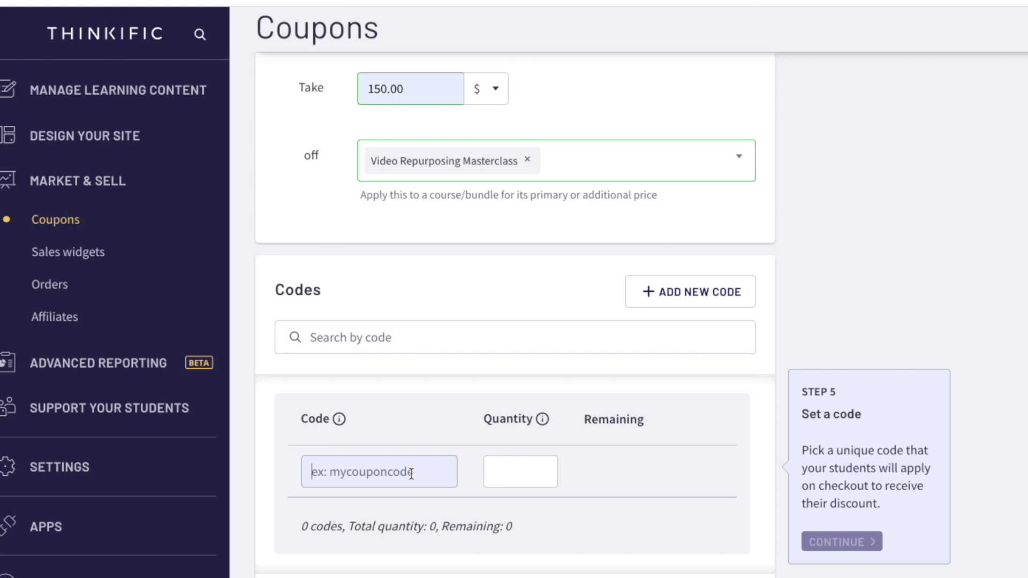
scroll(411, 474, "up", 3)
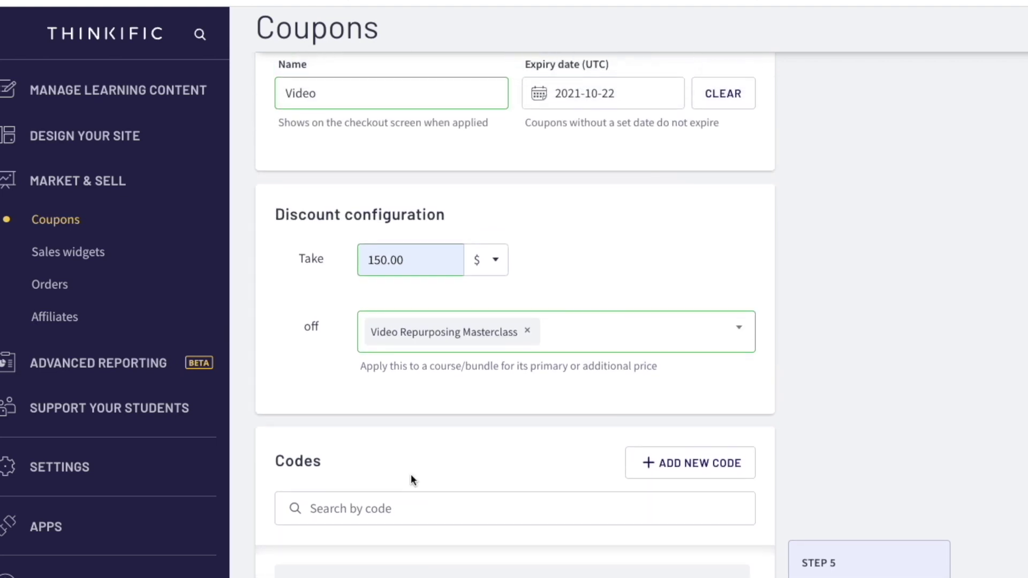
scroll(411, 475, "up", 4)
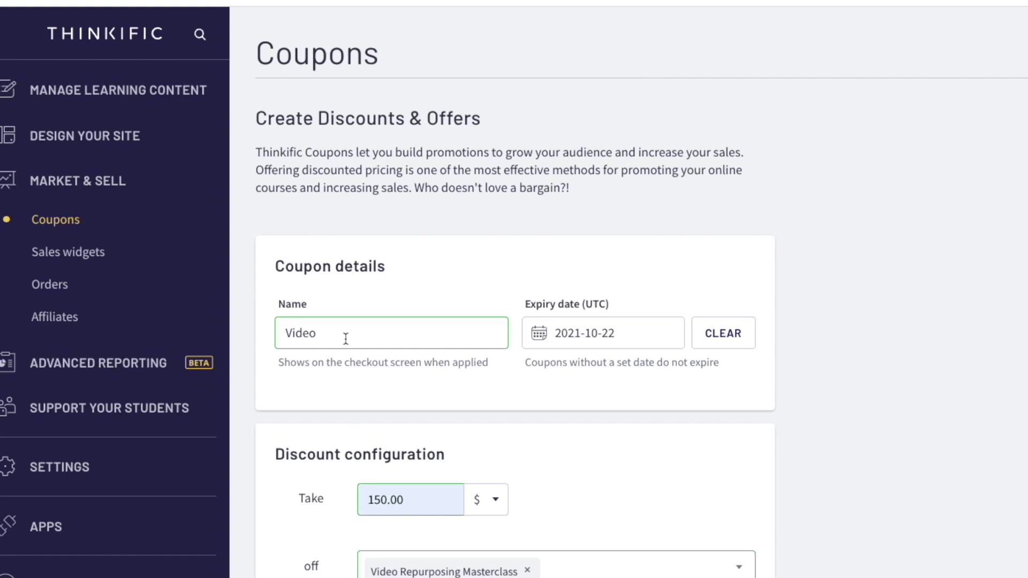
scroll(345, 339, "down", 8)
left_click(367, 478)
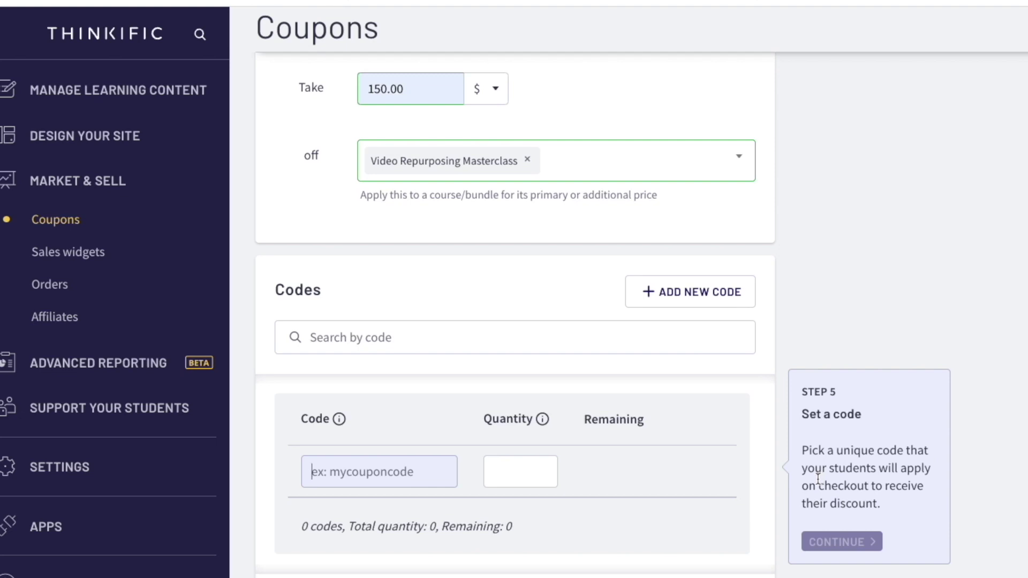
Step: Set the coupon code to 'cyber' by trimming the autofilled 'cyberpackage'
left_click(425, 472)
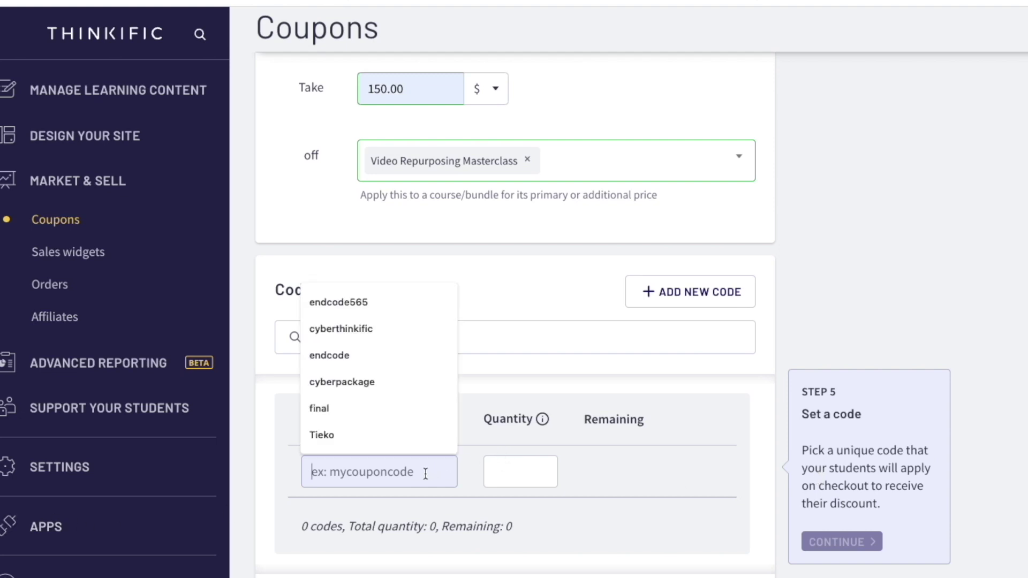
left_click(327, 382)
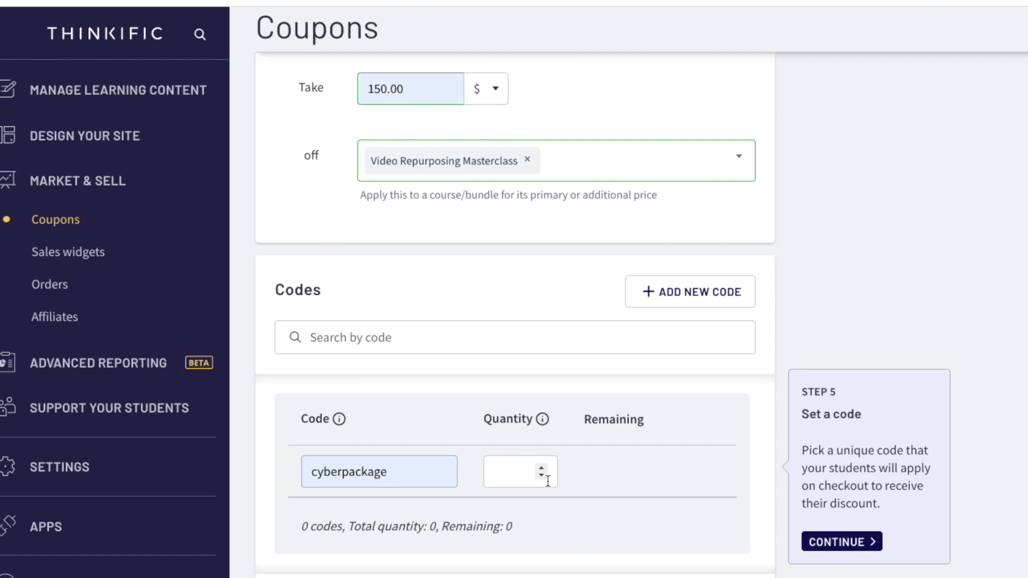
left_click(343, 473, "shift")
key("BackSpace")
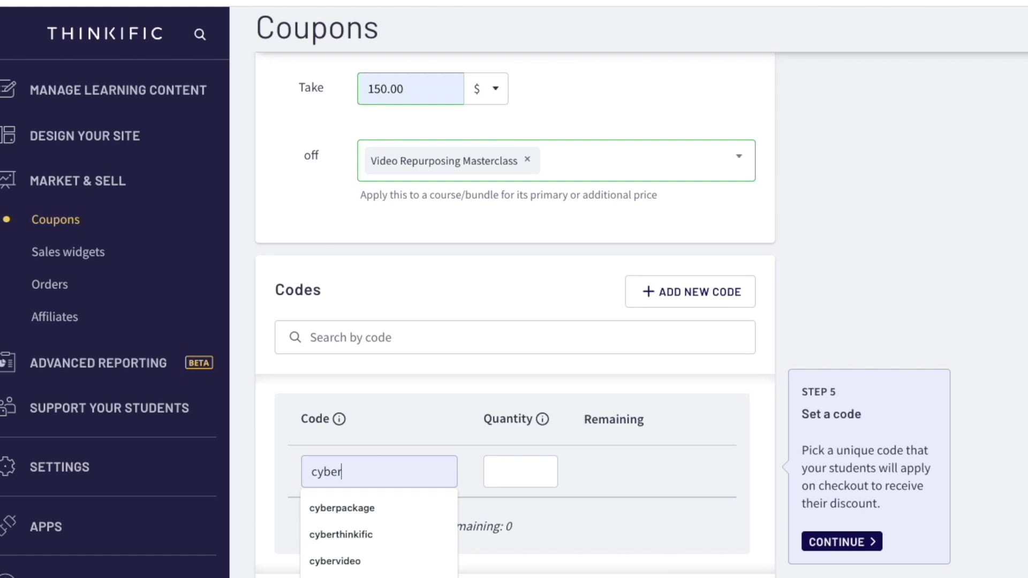
left_click(621, 461)
Step: Leave the quantity blank for unlimited uses and advance the guide to Step 7, saving
left_click(499, 465)
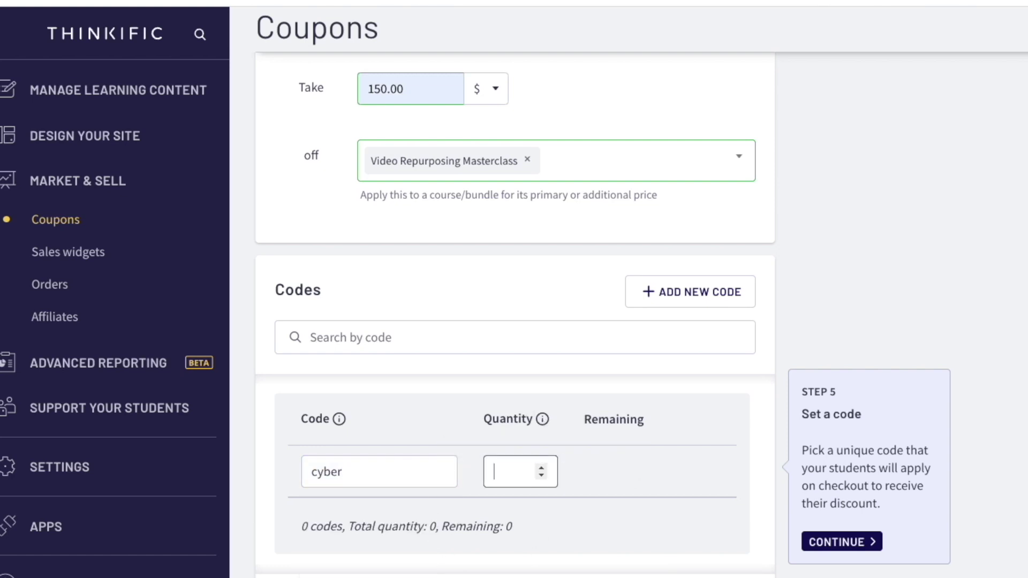
mouse_move(543, 424)
left_click(616, 483)
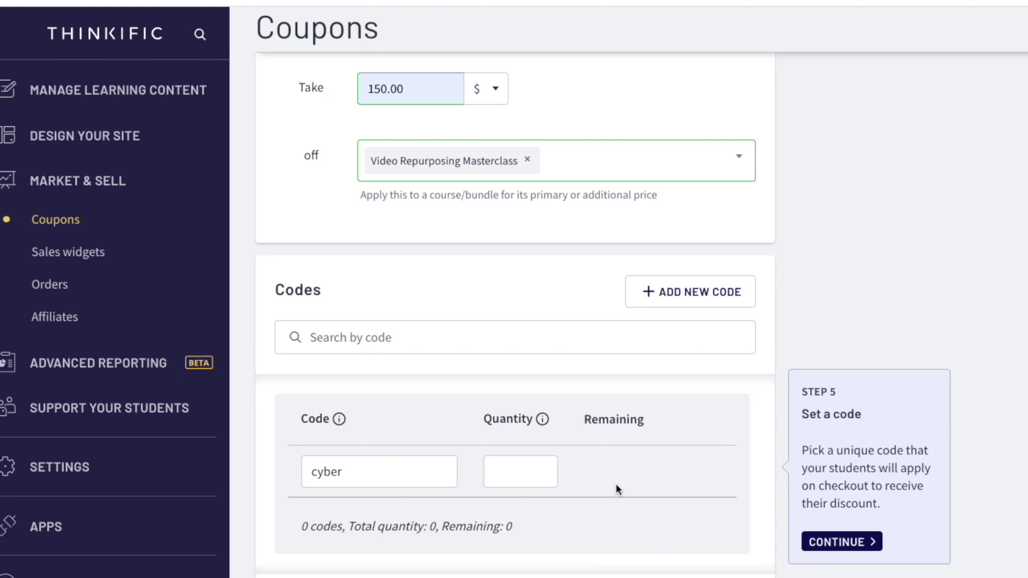
left_click(821, 542)
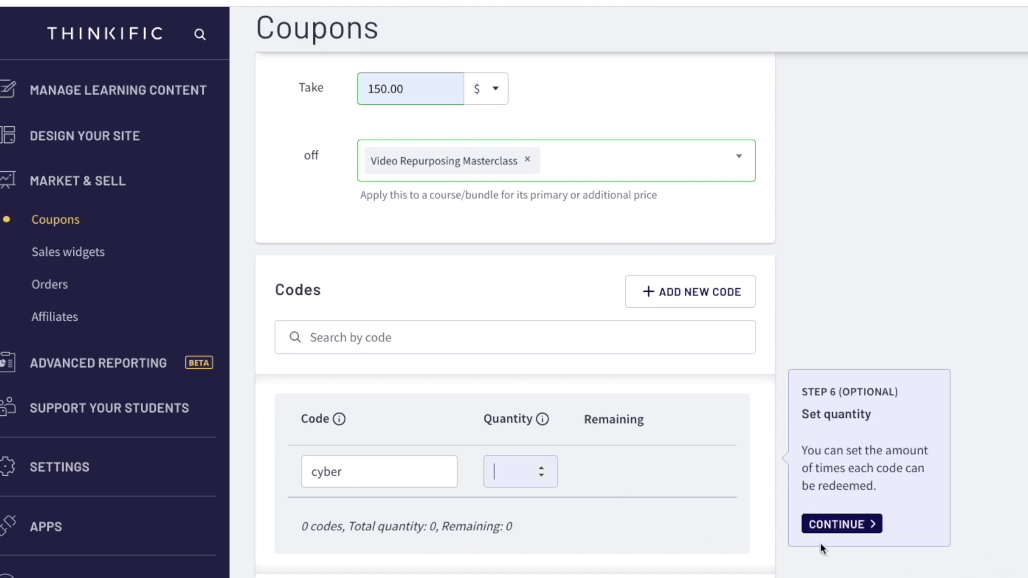
left_click(610, 450)
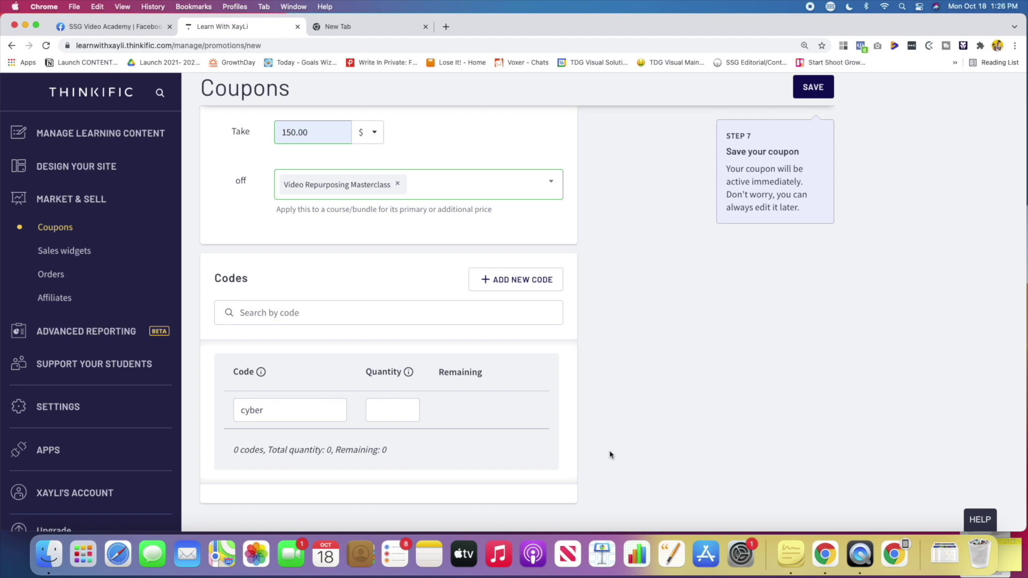
Step: Save the Video coupon and bring up its extra actions in the Coupons list
left_click(825, 88)
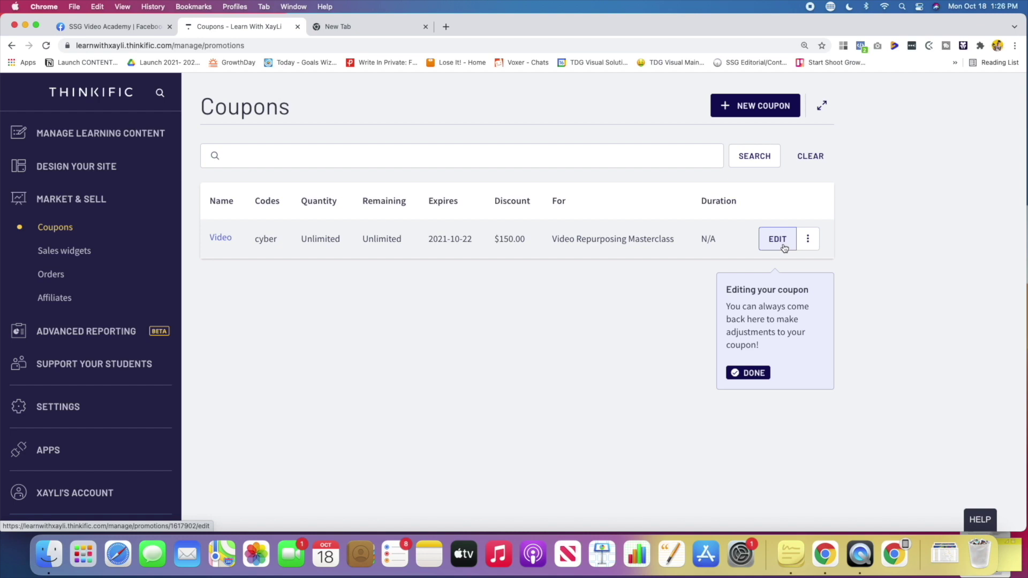
left_click(809, 239)
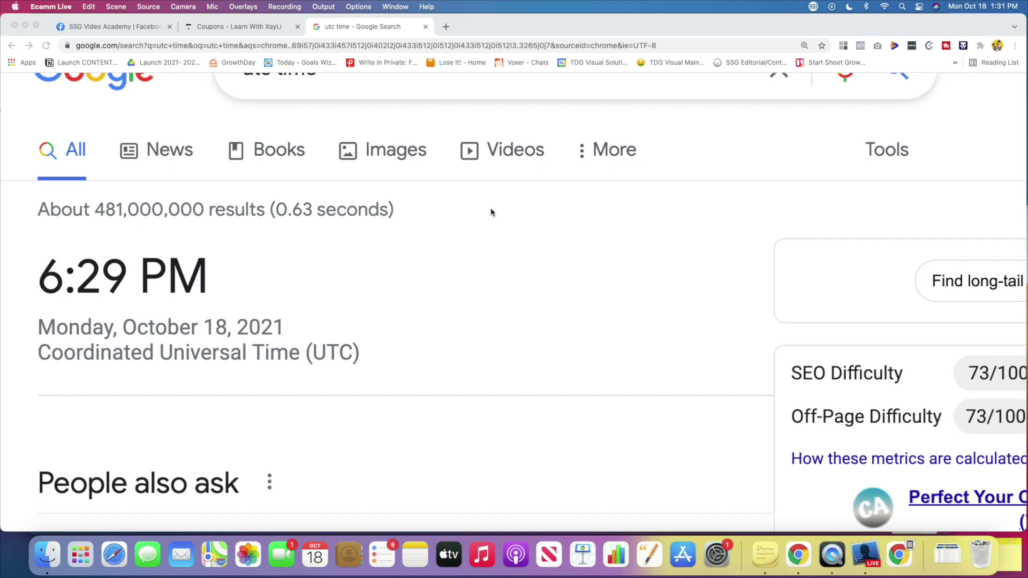
Step: In the browser, search Google for 'utc time to cst'
key("super+Tab")
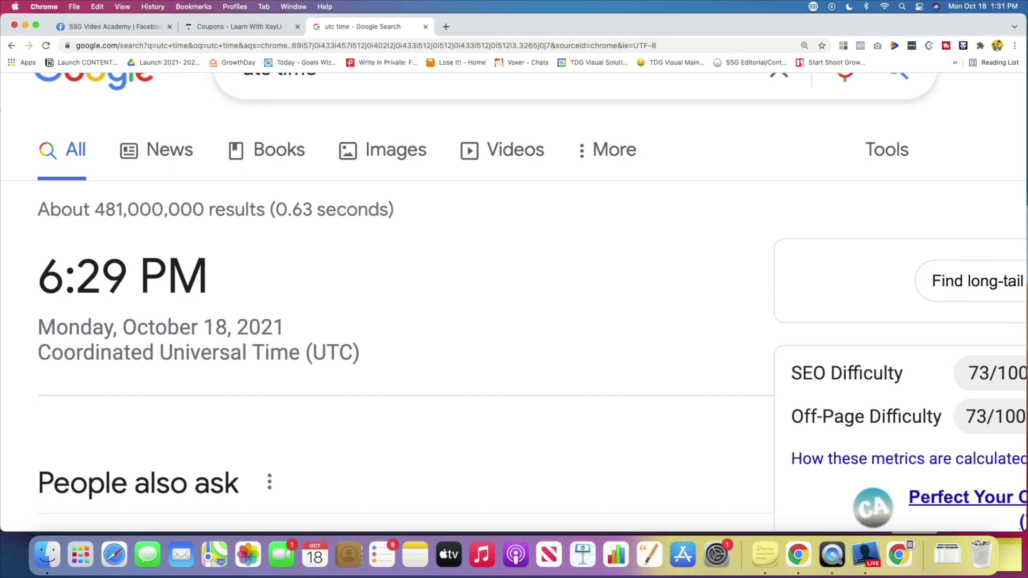
scroll(514, 303, "up", 3)
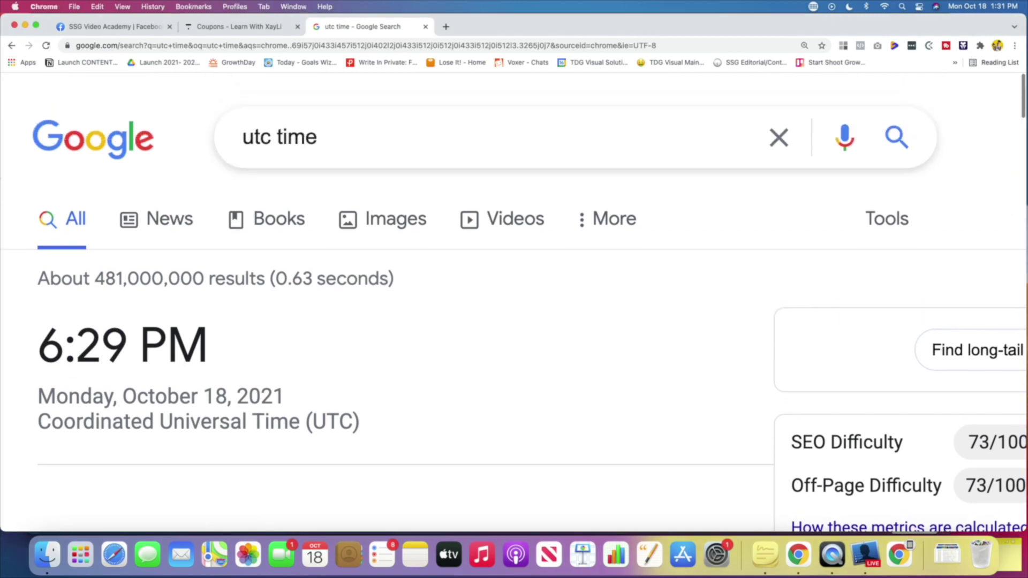
left_click(323, 129)
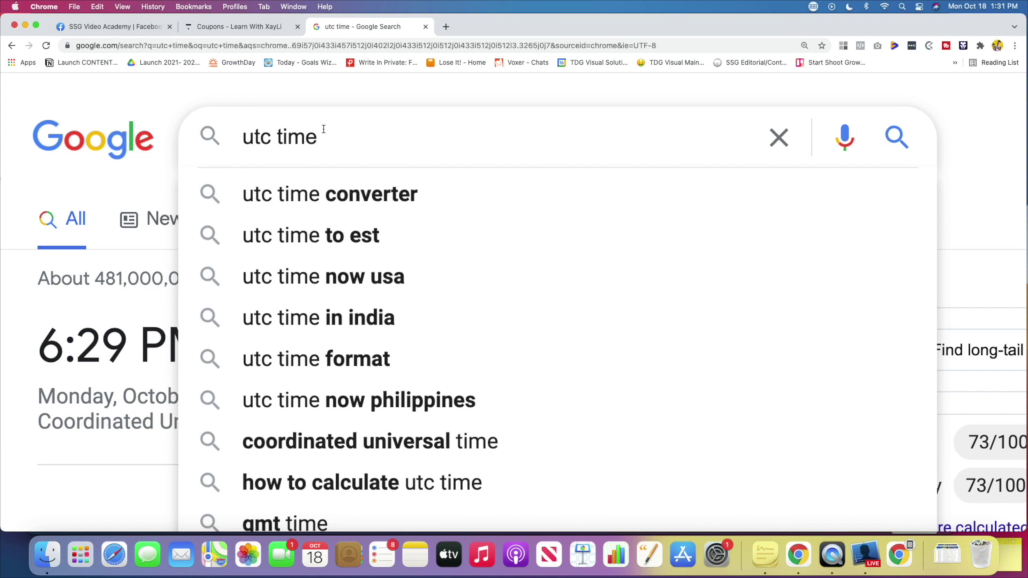
type("t")
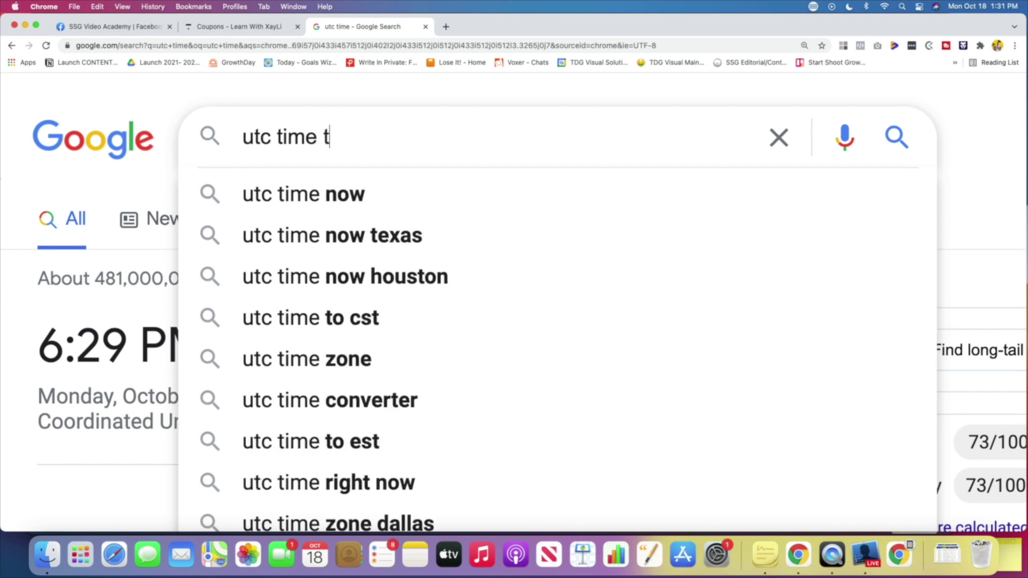
type("o cst")
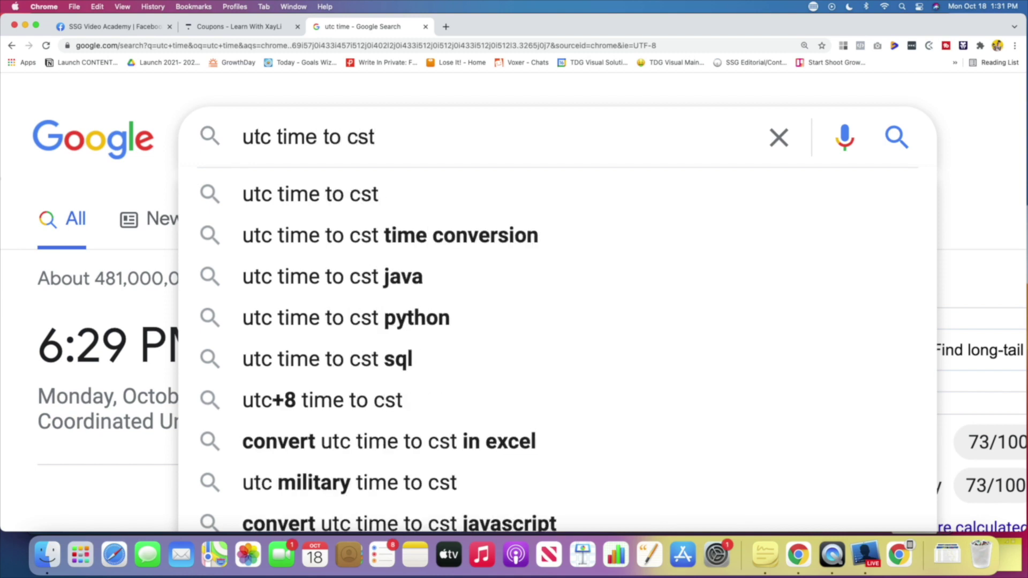
key("Return")
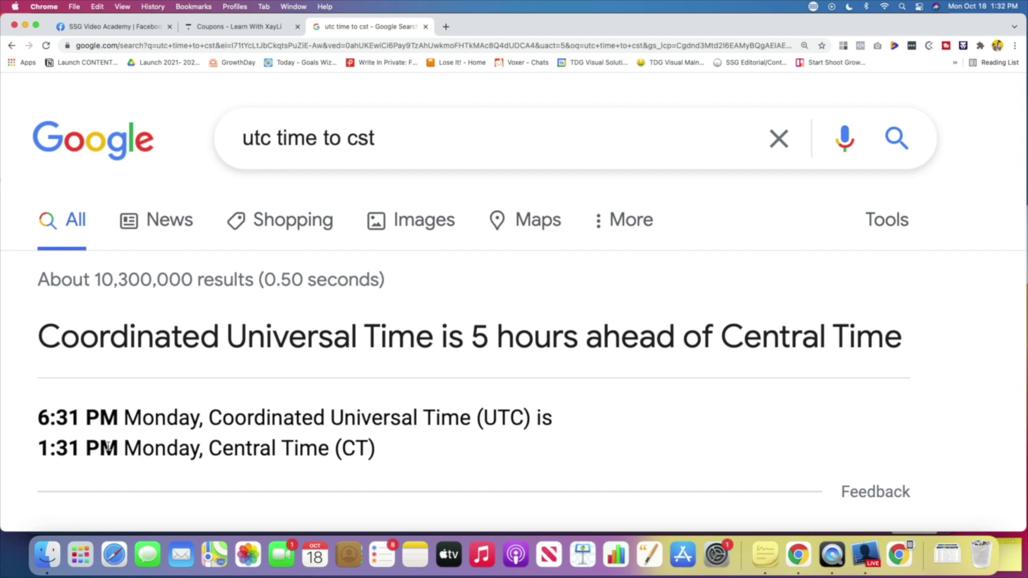
scroll(108, 446, "down", 1)
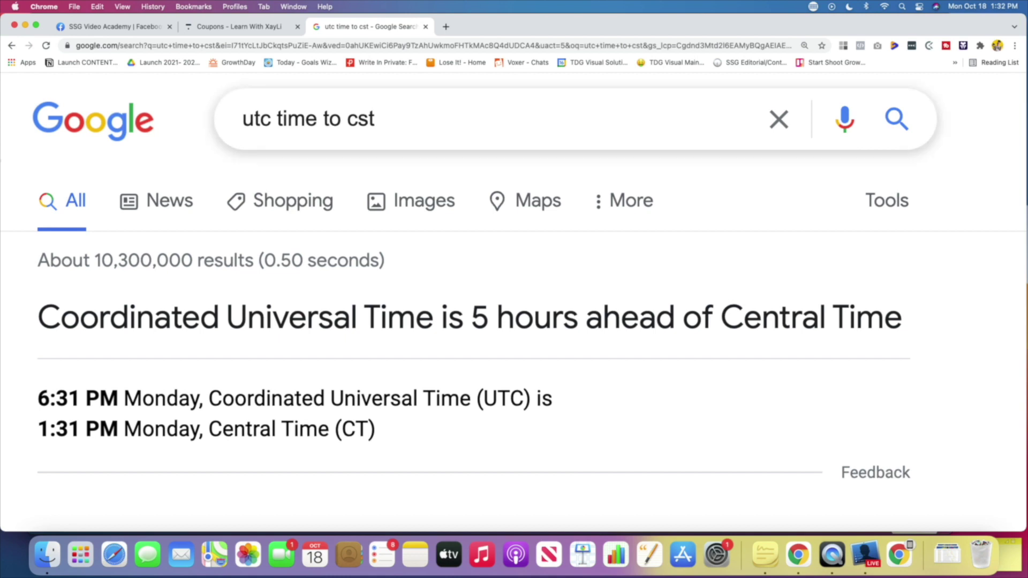
Step: Refine the search to 'utc time to 12 am cst', which gives 5:00 AM UTC
left_click(347, 119)
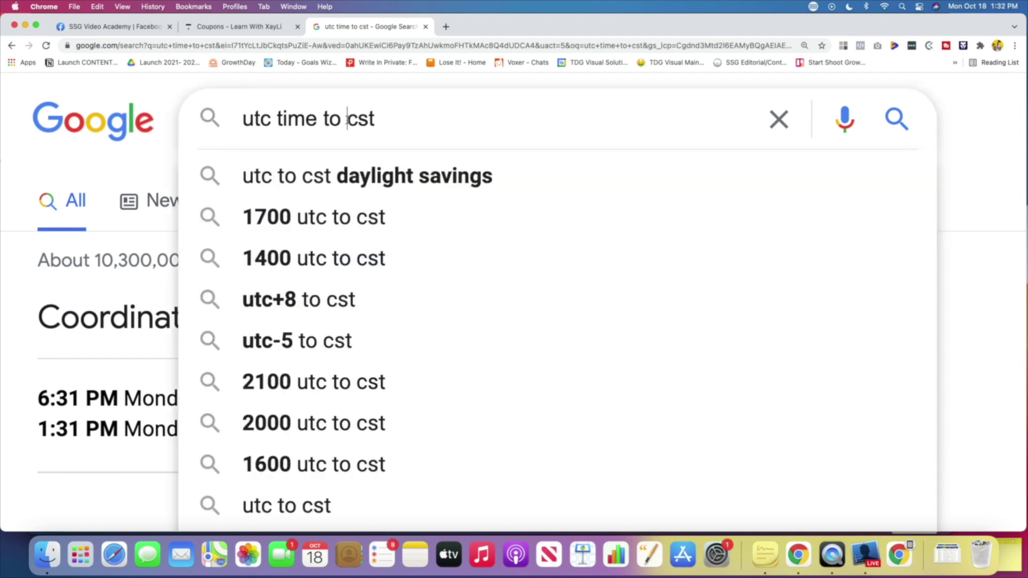
type("12 ")
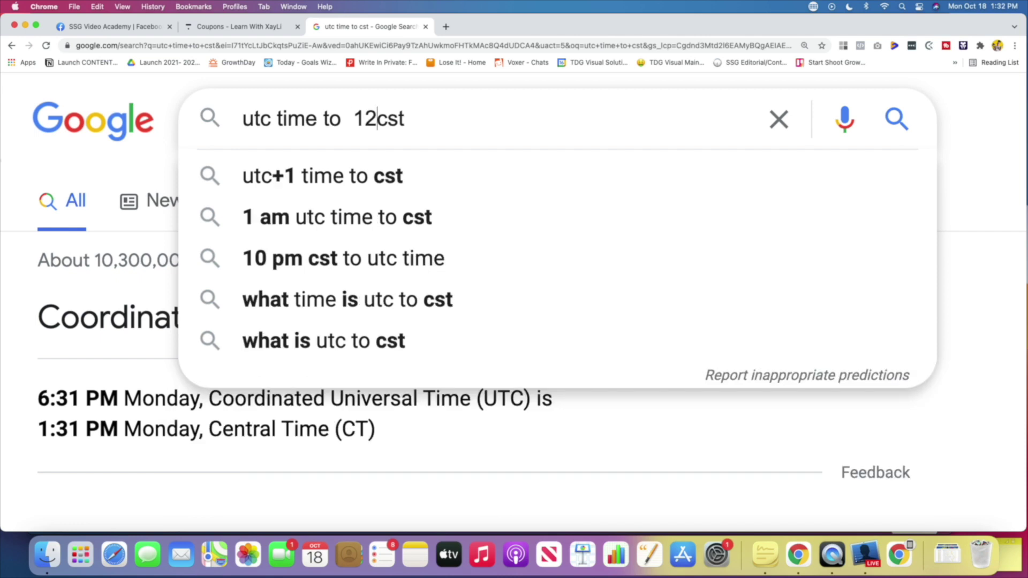
type("am")
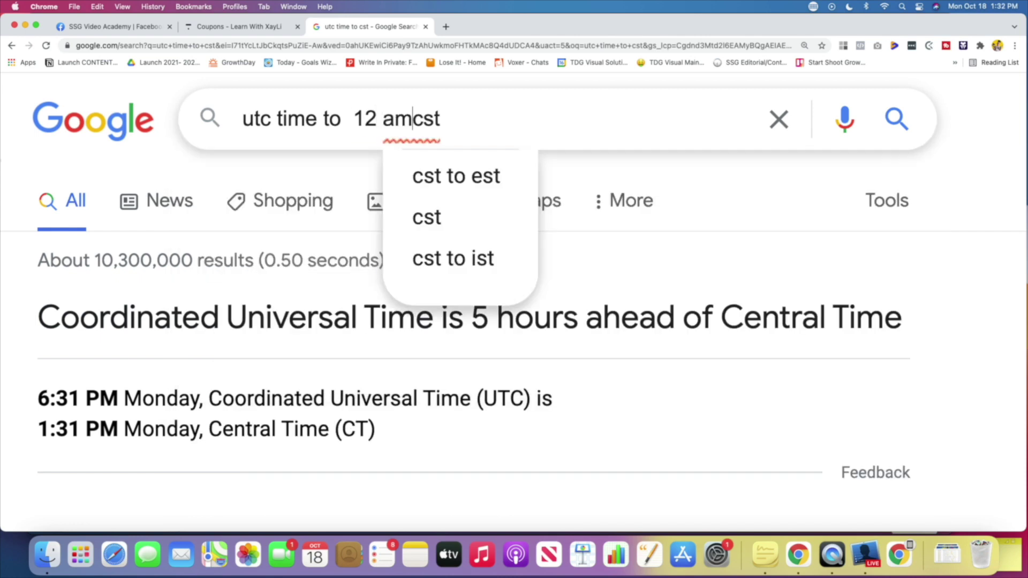
key("Return")
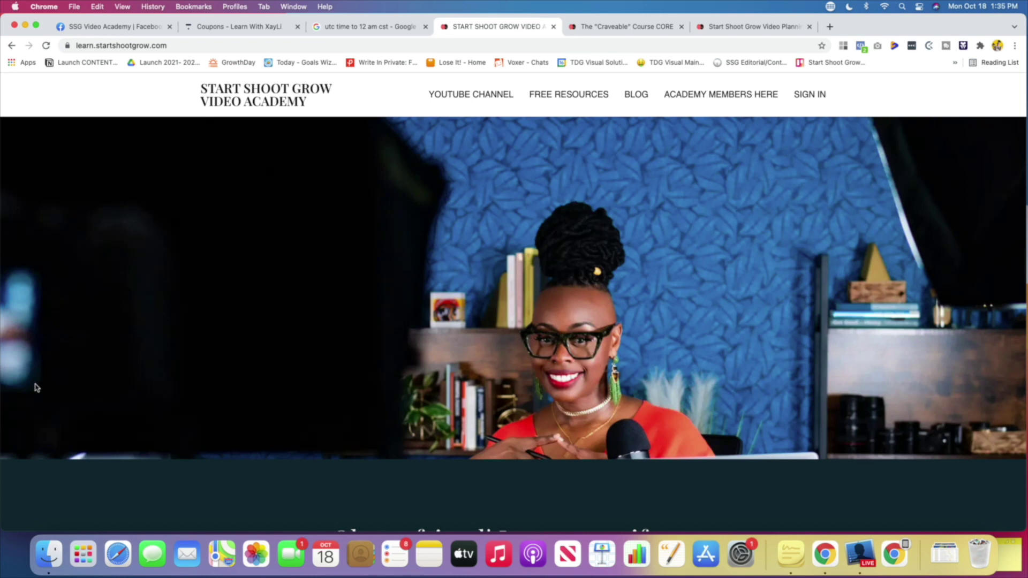
Step: Select the workshop page's coupon URL, then switch to the Start Shoot Grow Video home tab
scroll(288, 405, "down", 8)
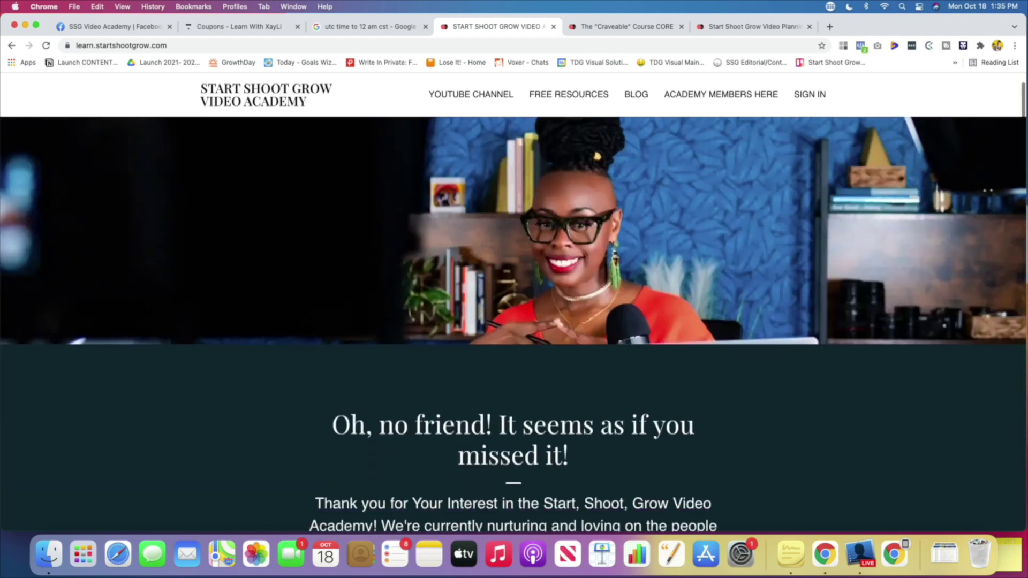
scroll(288, 405, "down", 7)
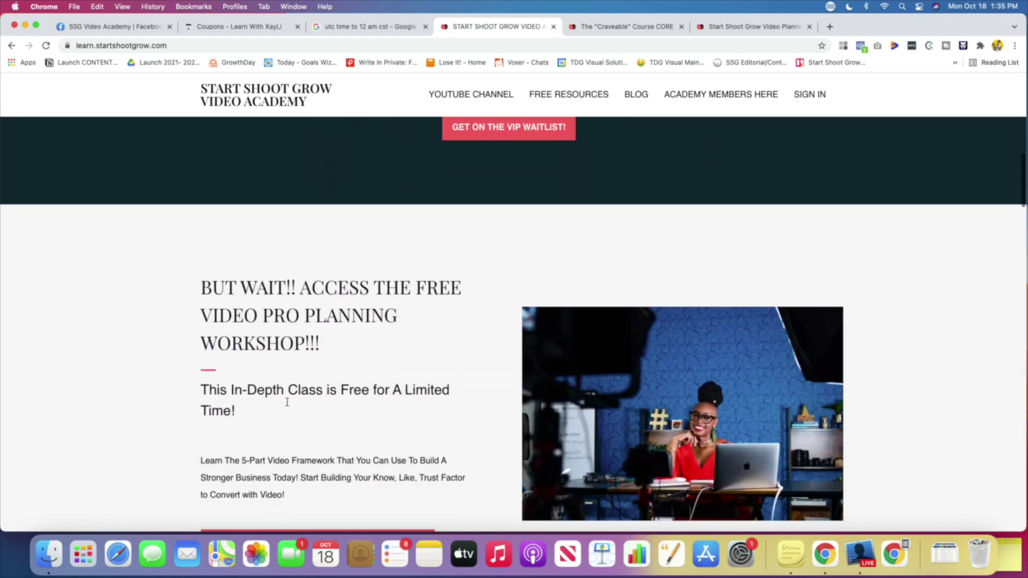
scroll(288, 405, "up", 1)
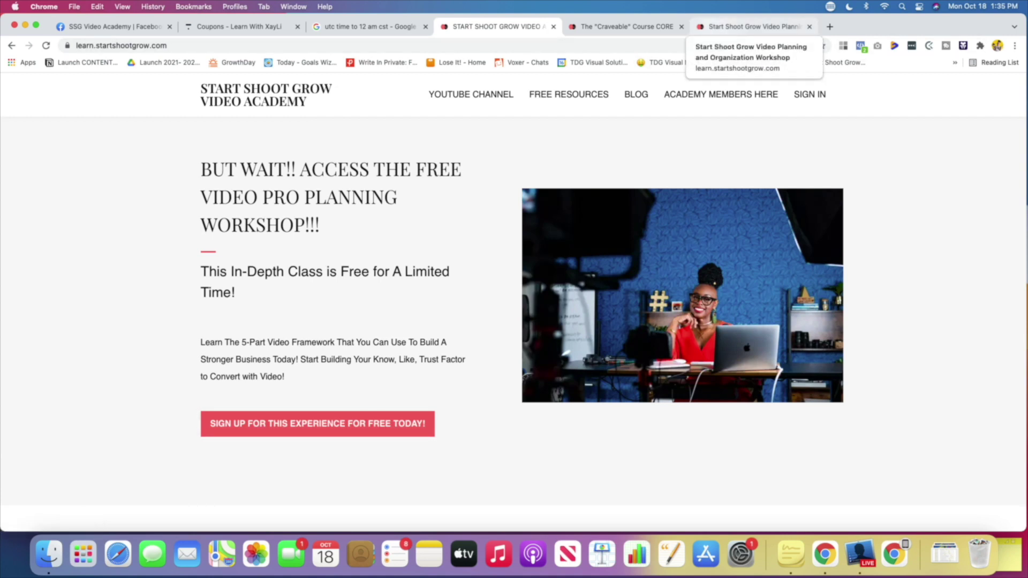
left_click(749, 27)
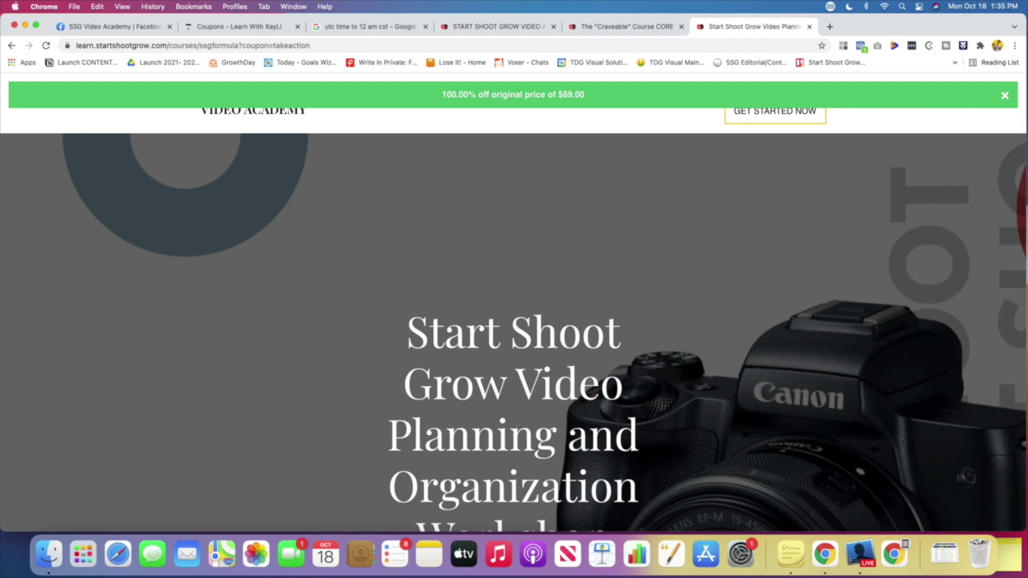
scroll(582, 327, "down", 5)
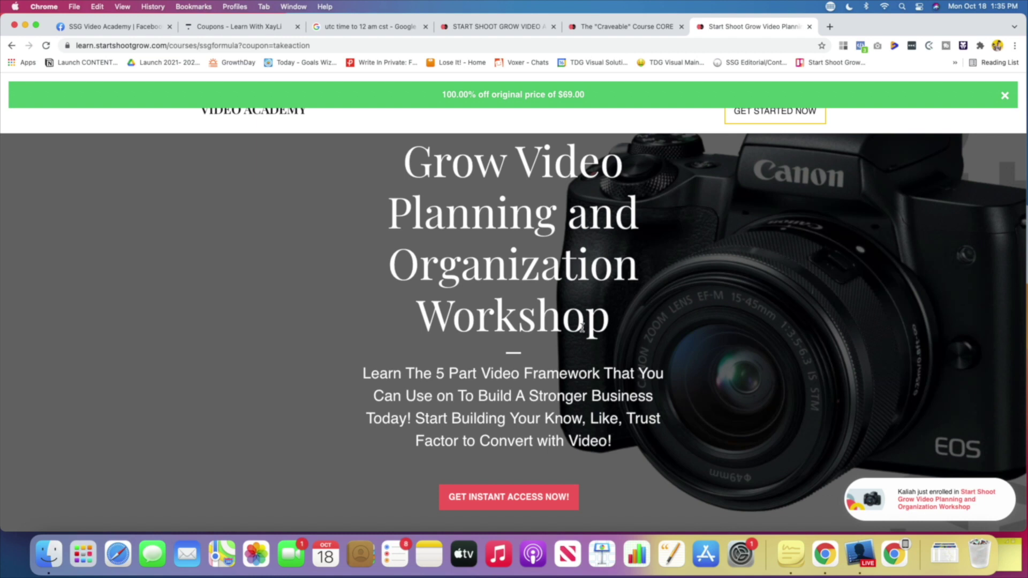
scroll(582, 328, "down", 3)
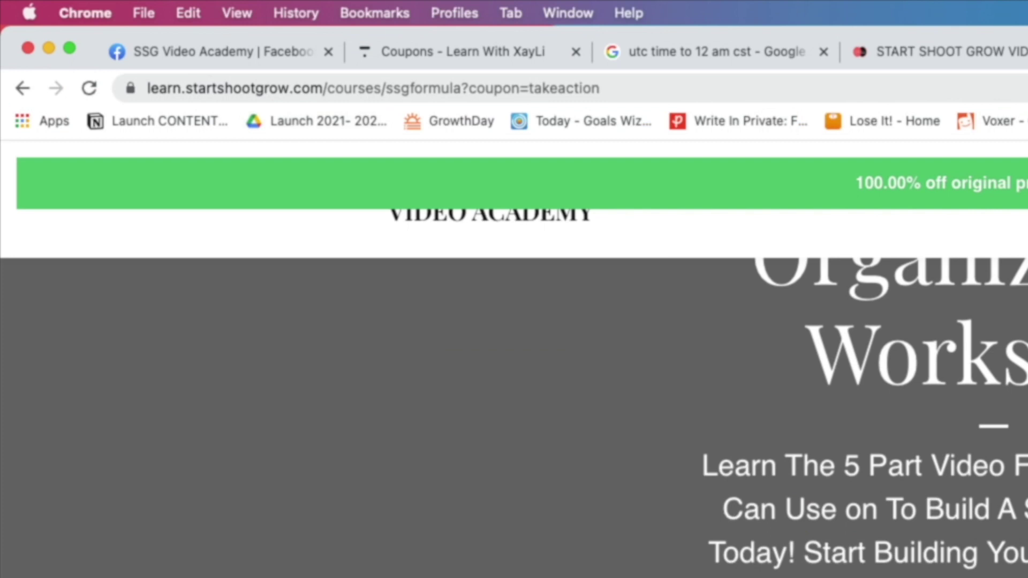
triple_click(205, 46)
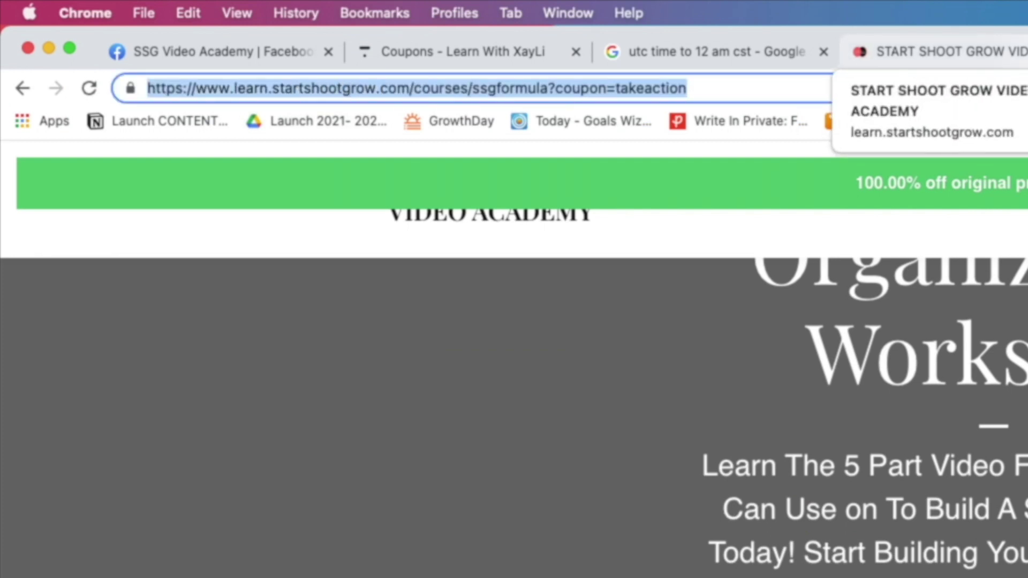
left_click(932, 52)
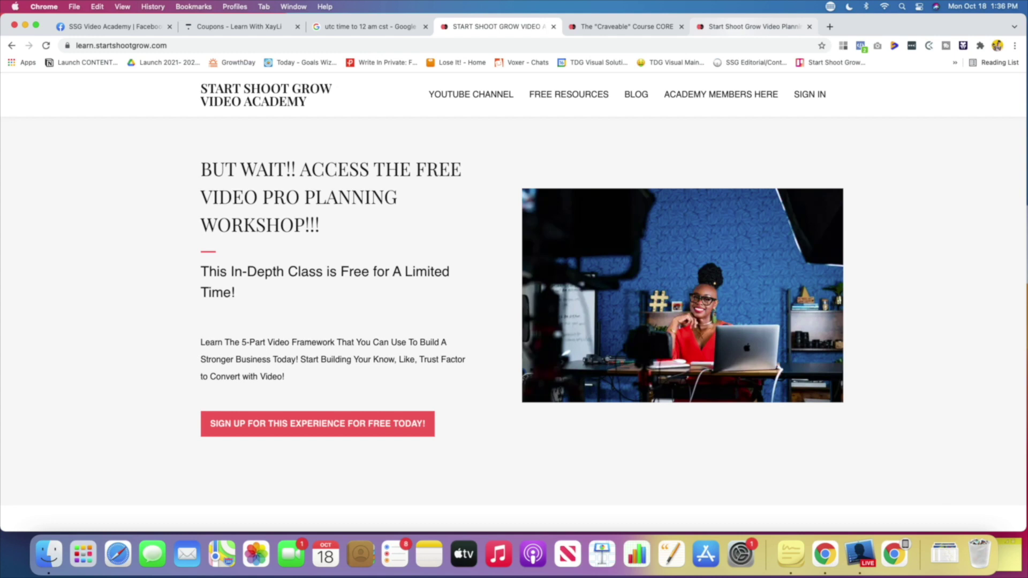
Step: On the workshop tab, select the address up to 'ssgformula', excluding the coupon parameter
left_click(745, 27)
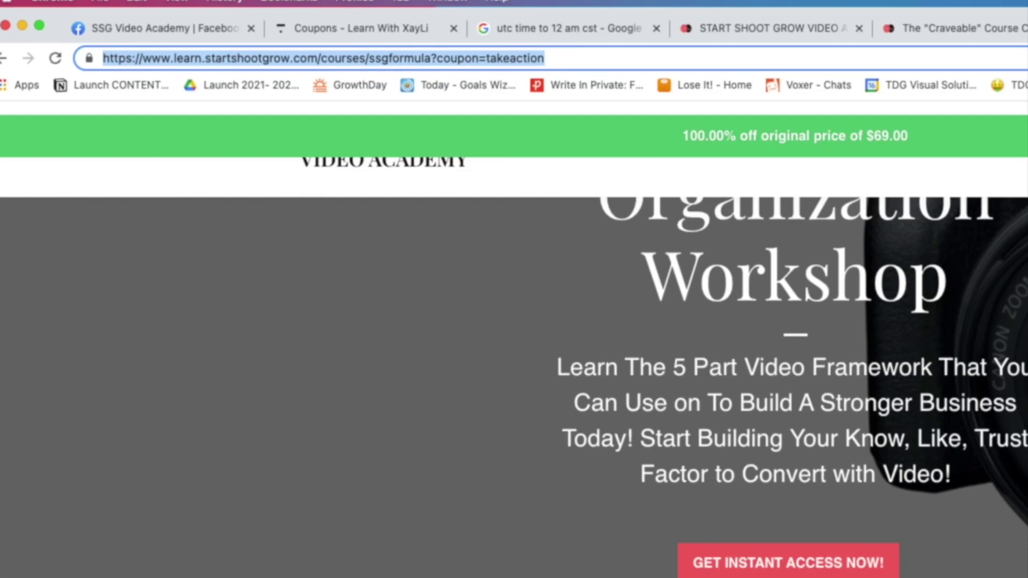
left_click(415, 57)
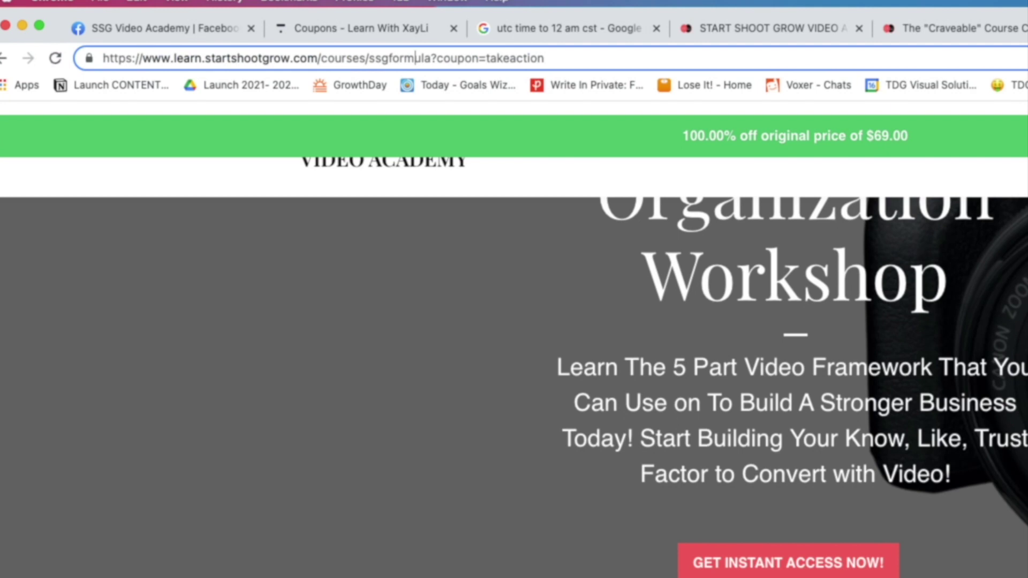
left_click_drag(431, 58, 88, 58)
key("super+c")
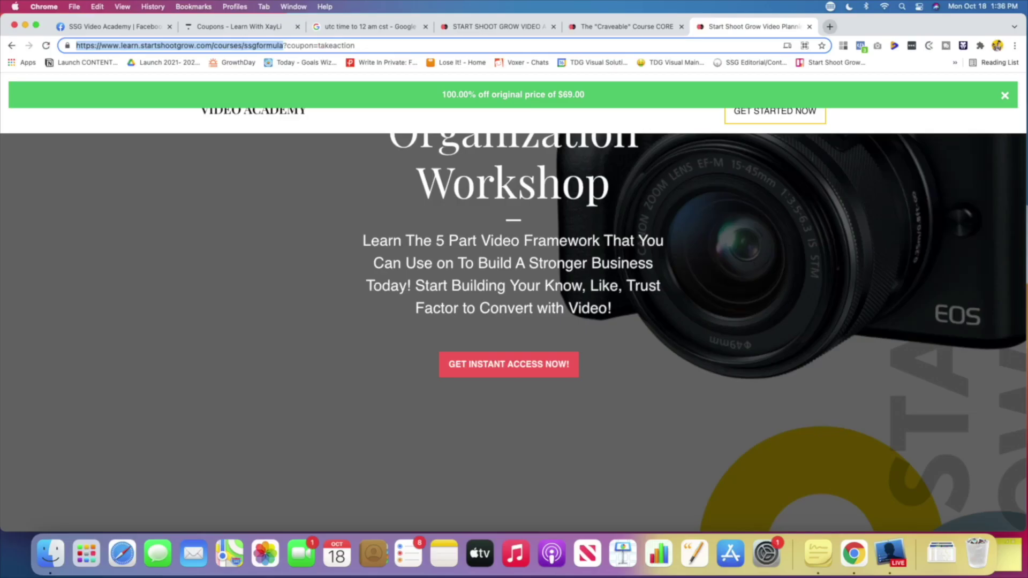
Step: Load the copied ssgformula address in a new tab, showing the page without a discount
left_click(828, 27)
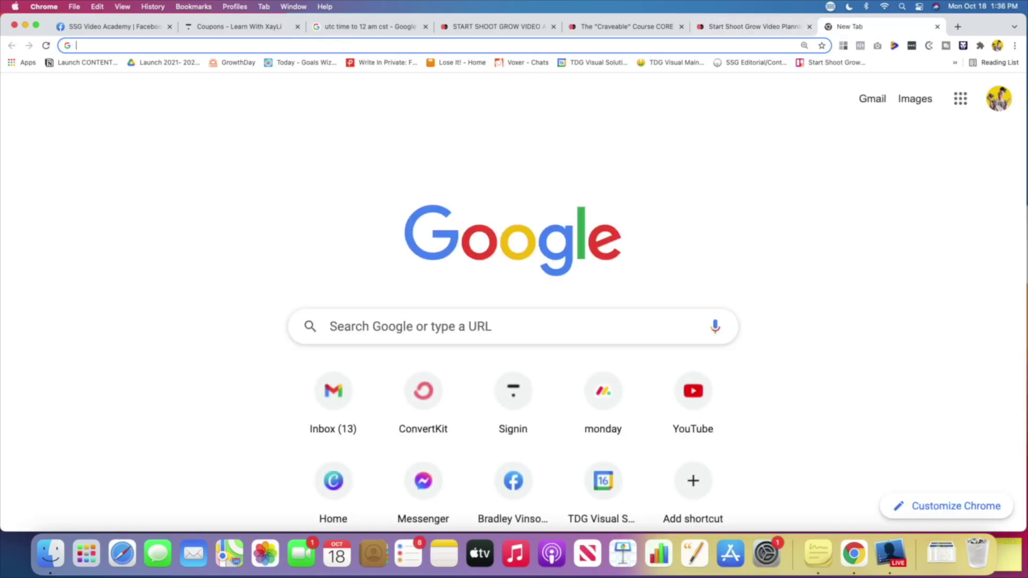
key("super+v")
key("Return")
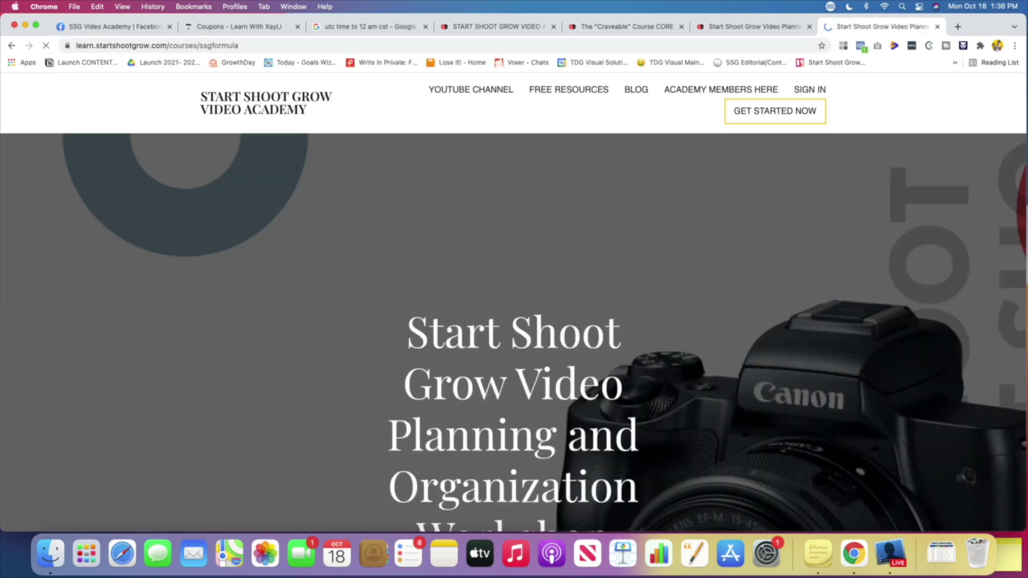
scroll(471, 314, "down", 5)
scroll(471, 315, "down", 5)
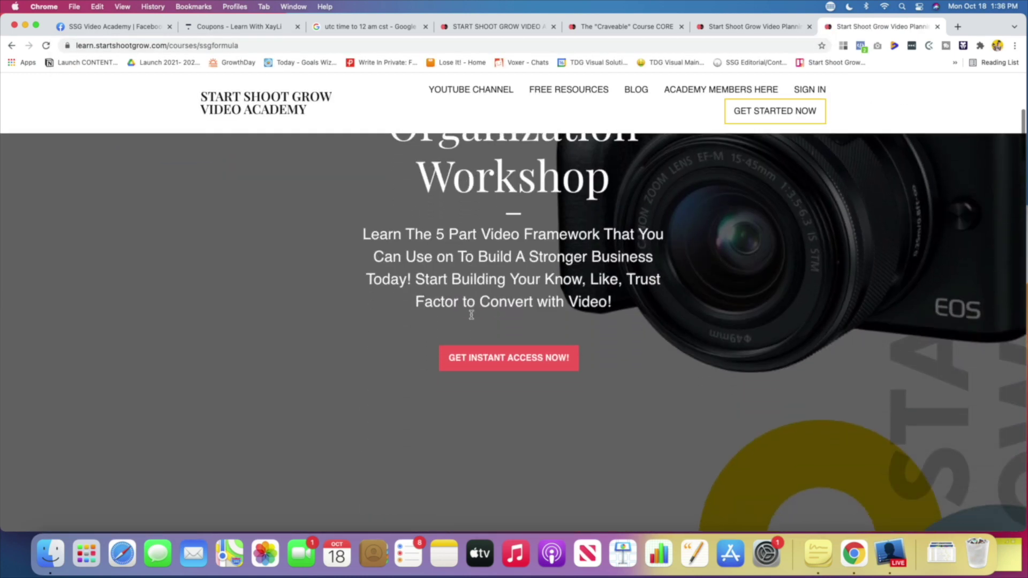
scroll(471, 318, "down", 10)
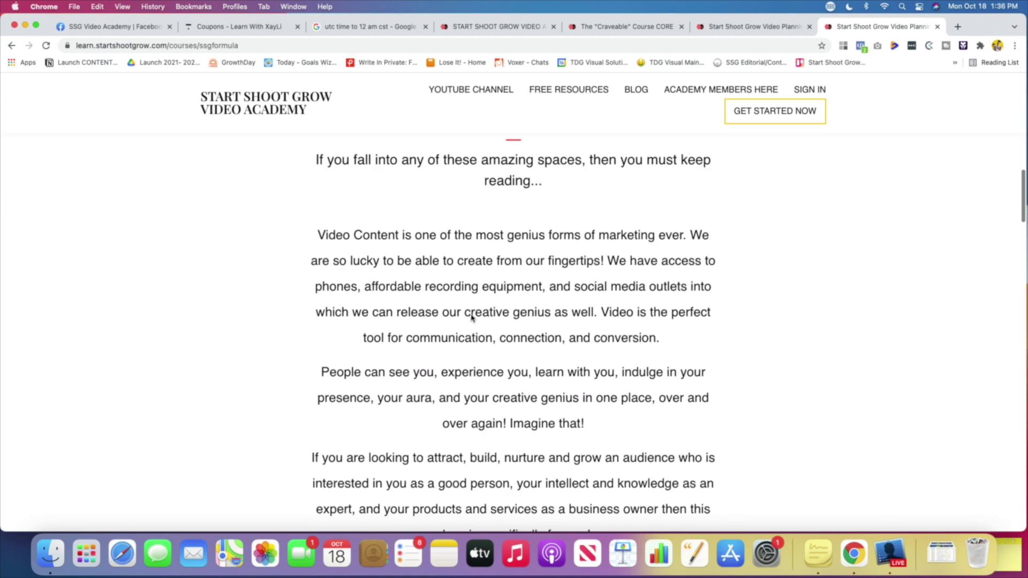
scroll(471, 317, "up", 15)
scroll(471, 318, "down", 5)
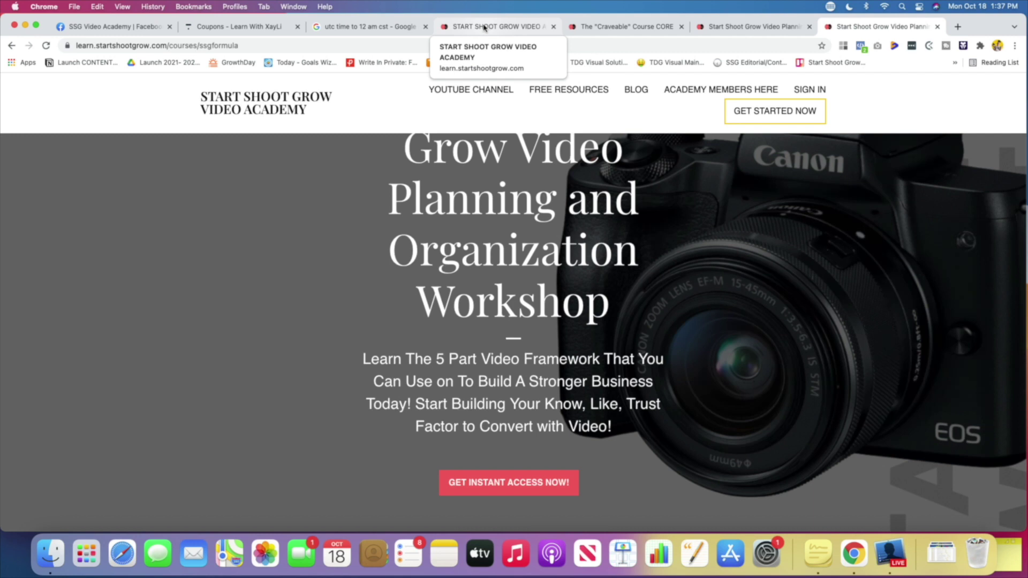
Step: Revisit the academy home, return to the takeaction workshop page's 100.00% off banner, then open Course CORE
left_click(484, 27)
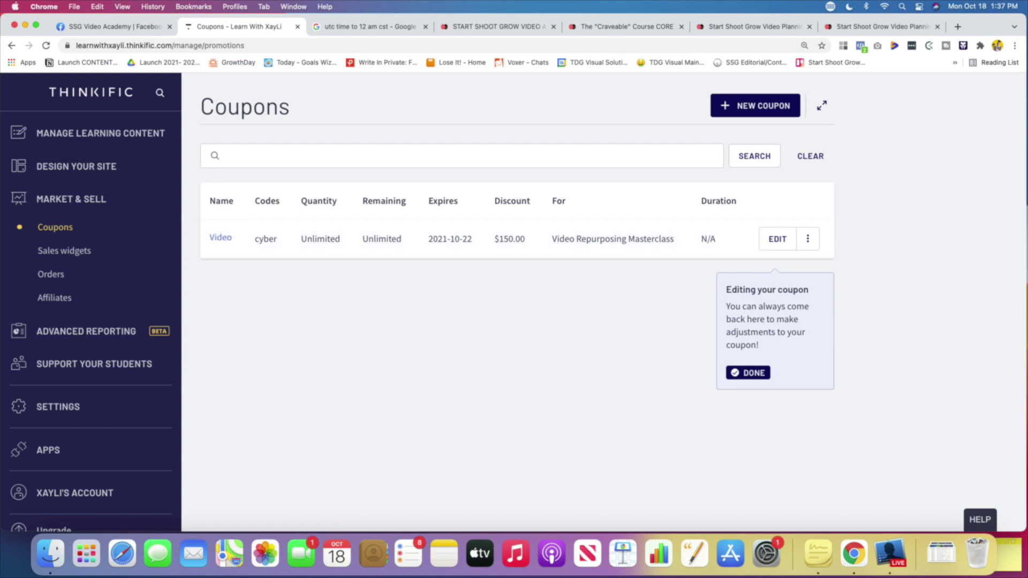
key("super+6")
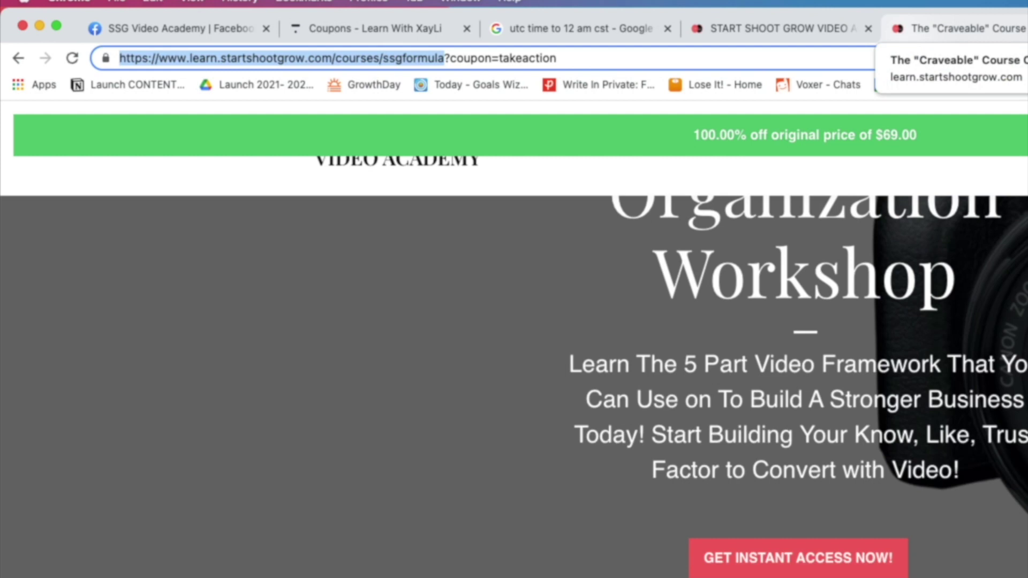
left_click(906, 34)
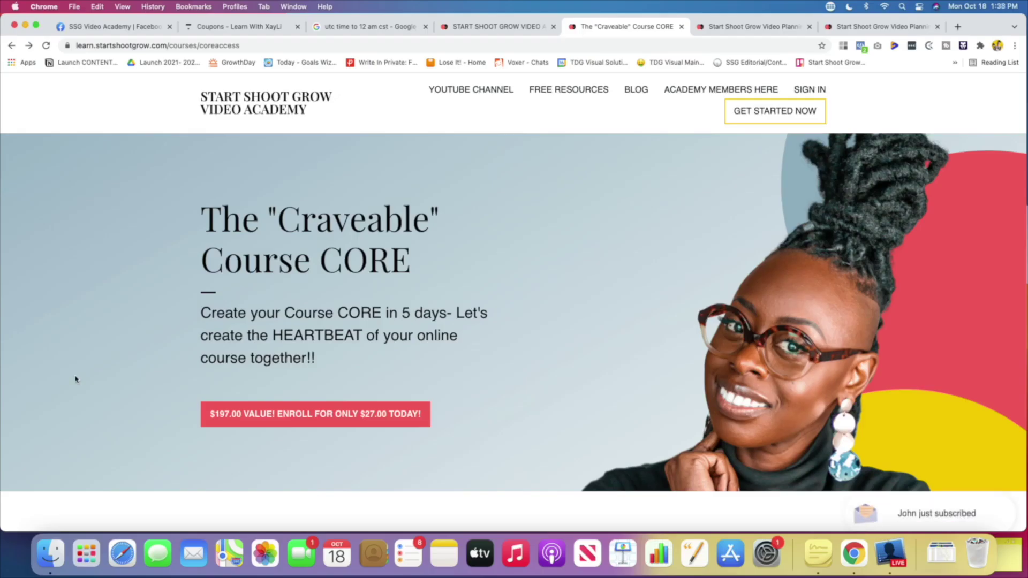
Step: Start the $27 Course CORE checkout and reveal its 'Have a coupon?' field, then return to the workshop page
scroll(75, 380, "down", 5)
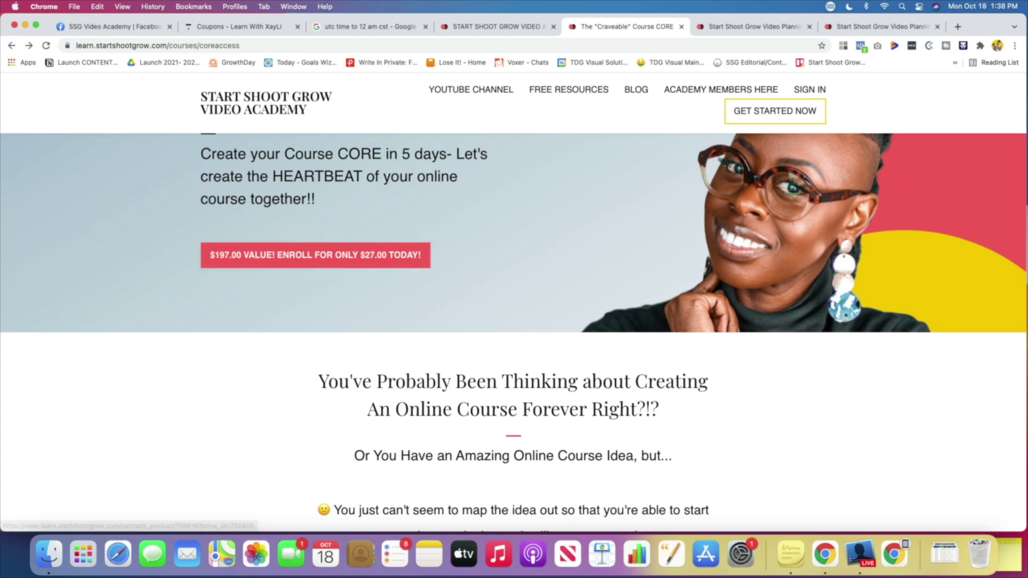
scroll(377, 279, "up", 3)
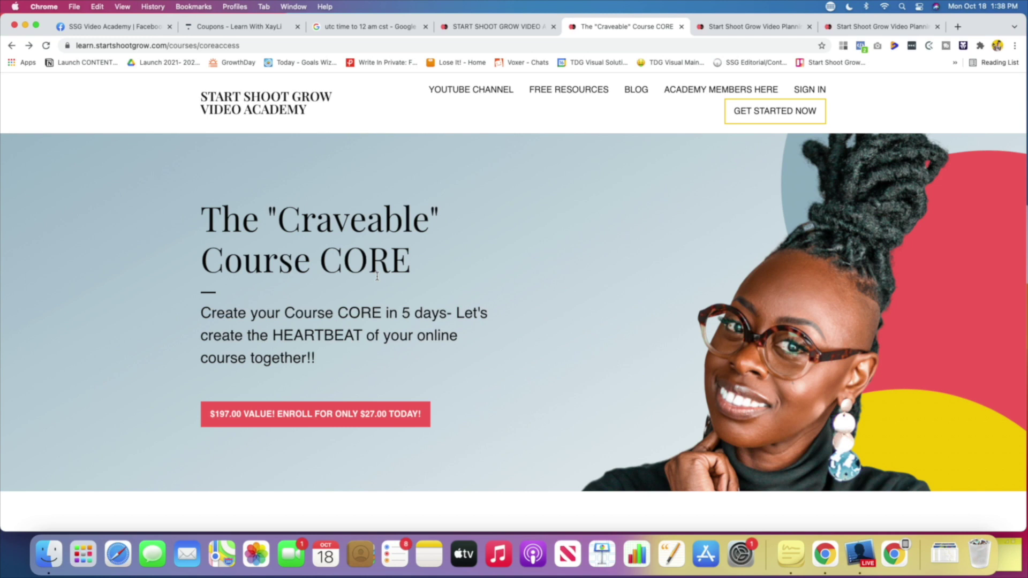
scroll(377, 276, "down", 3)
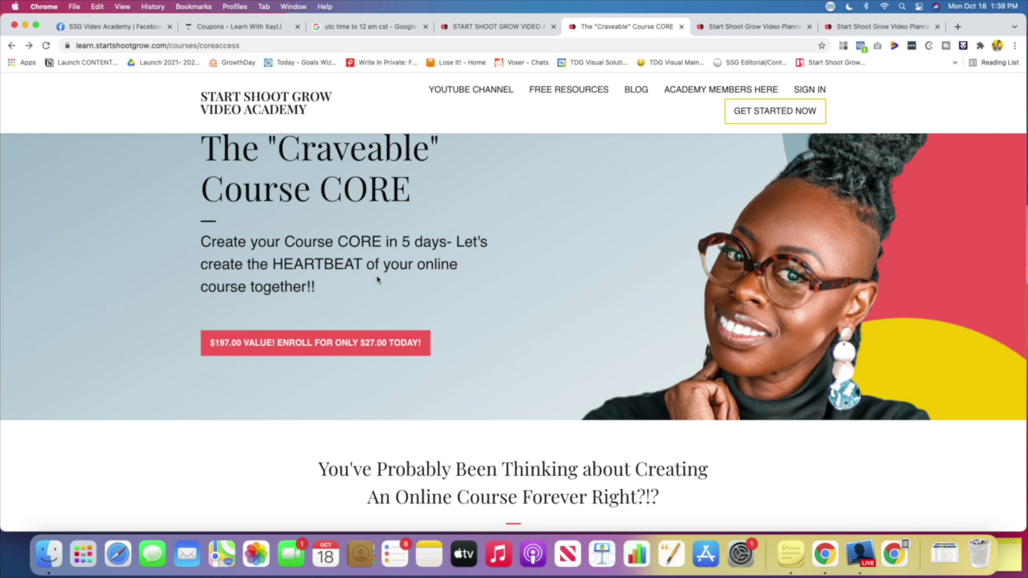
scroll(376, 279, "down", 10)
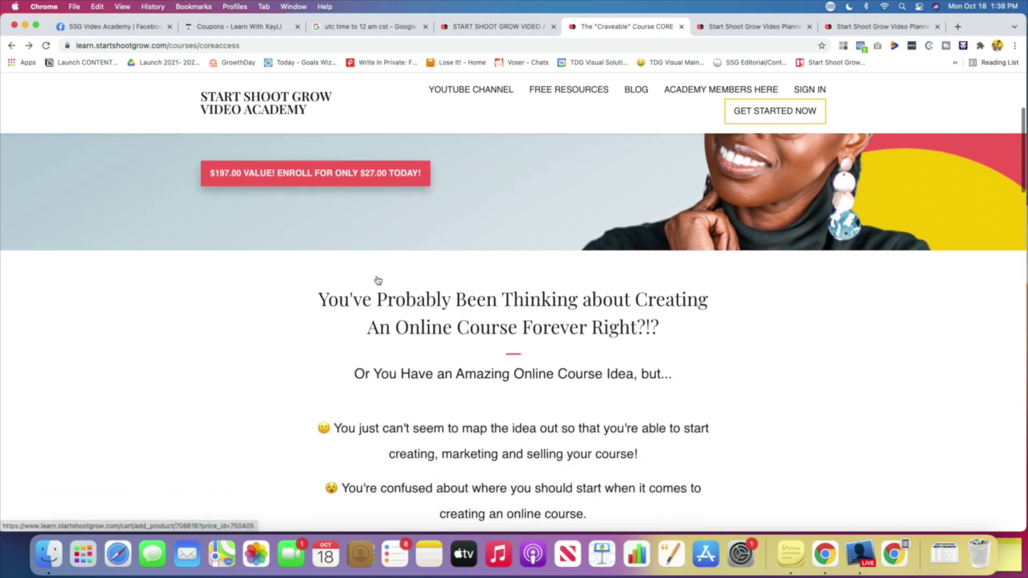
scroll(377, 278, "down", 15)
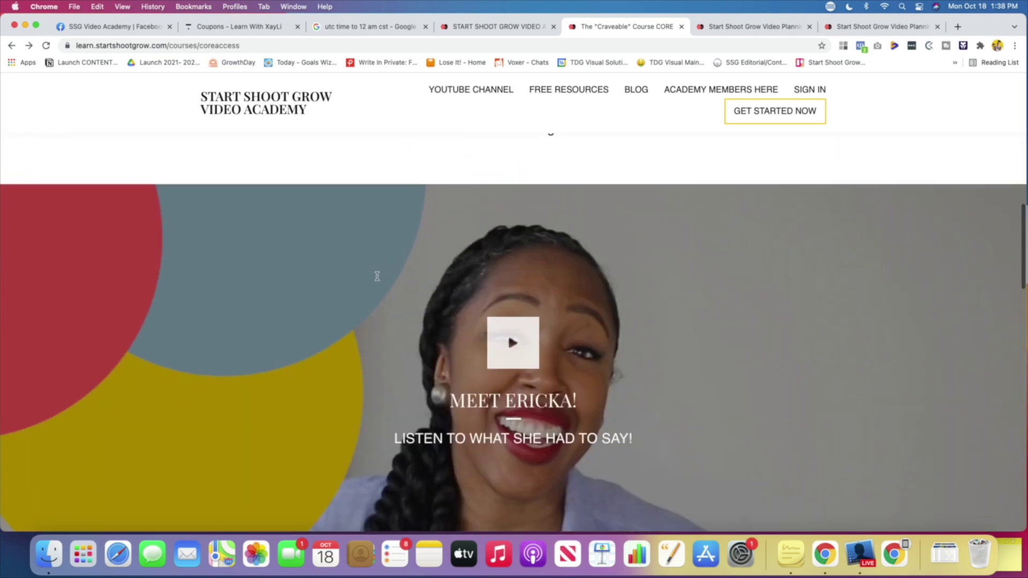
scroll(377, 278, "down", 20)
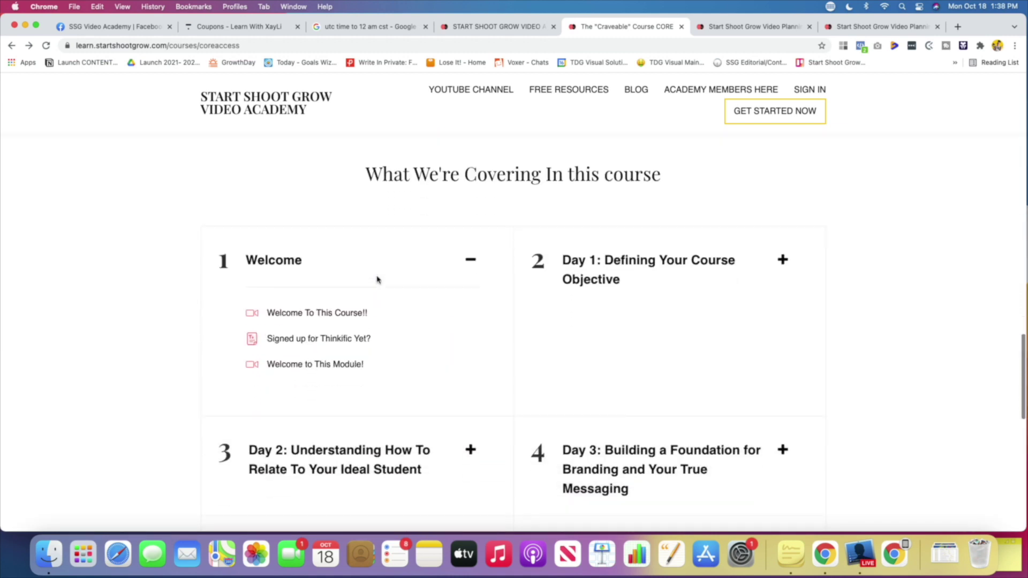
scroll(377, 279, "down", 12)
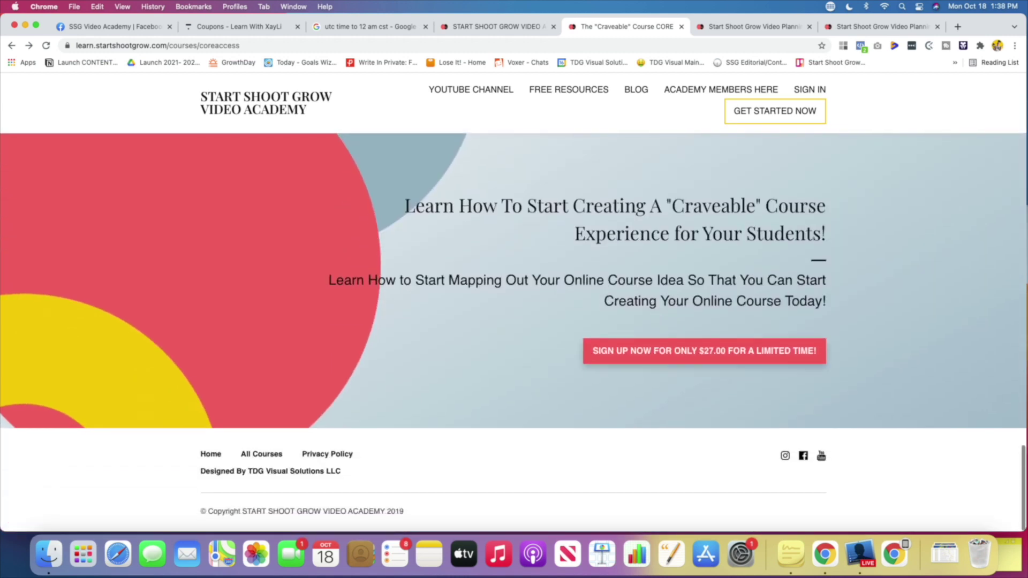
left_click(654, 352)
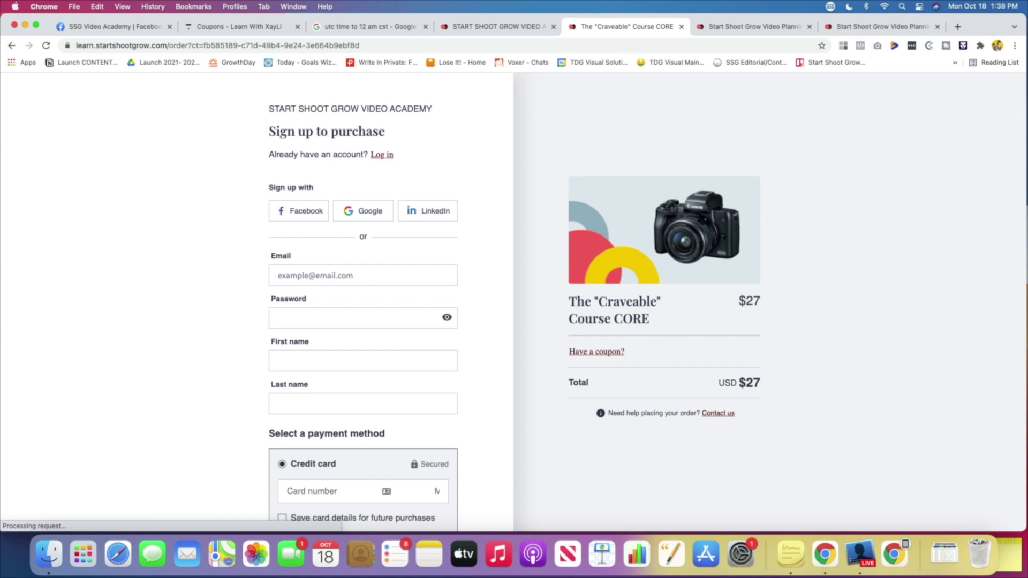
left_click(583, 351)
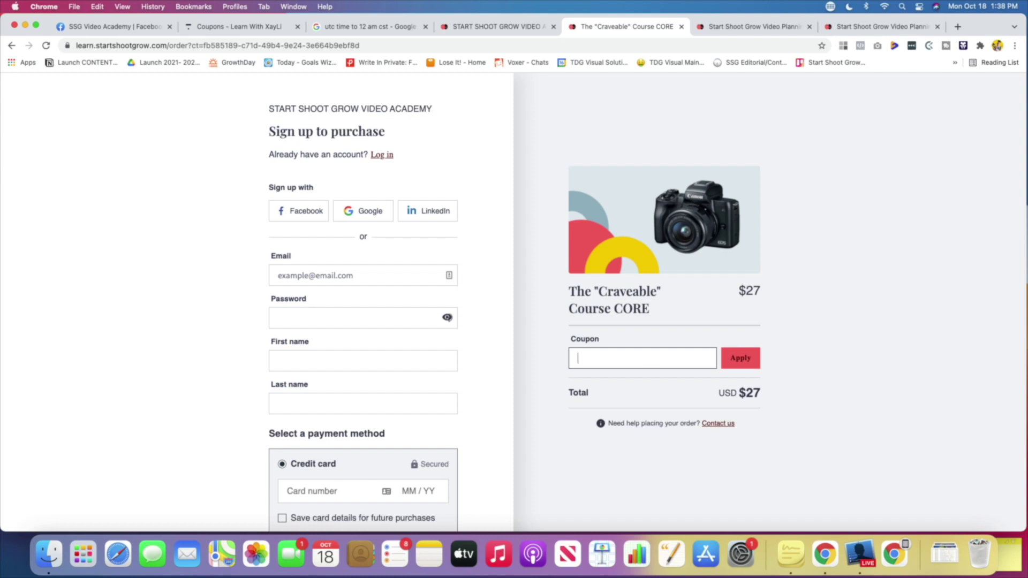
left_click(844, 28)
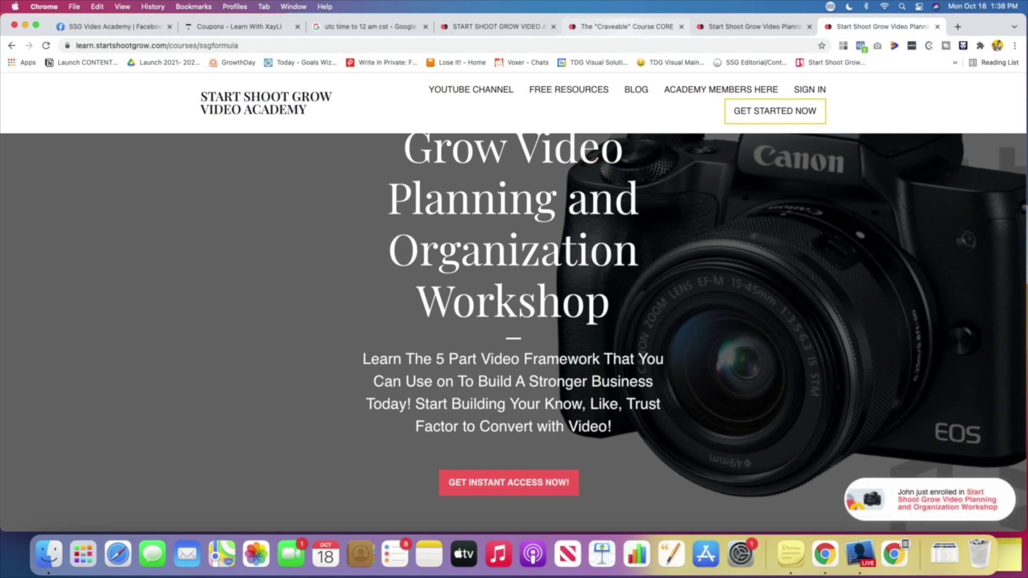
Step: Select the workshop page's full ?coupon=takeaction URL, then return to the Coupons list showing Video (cyber)
left_click(626, 28)
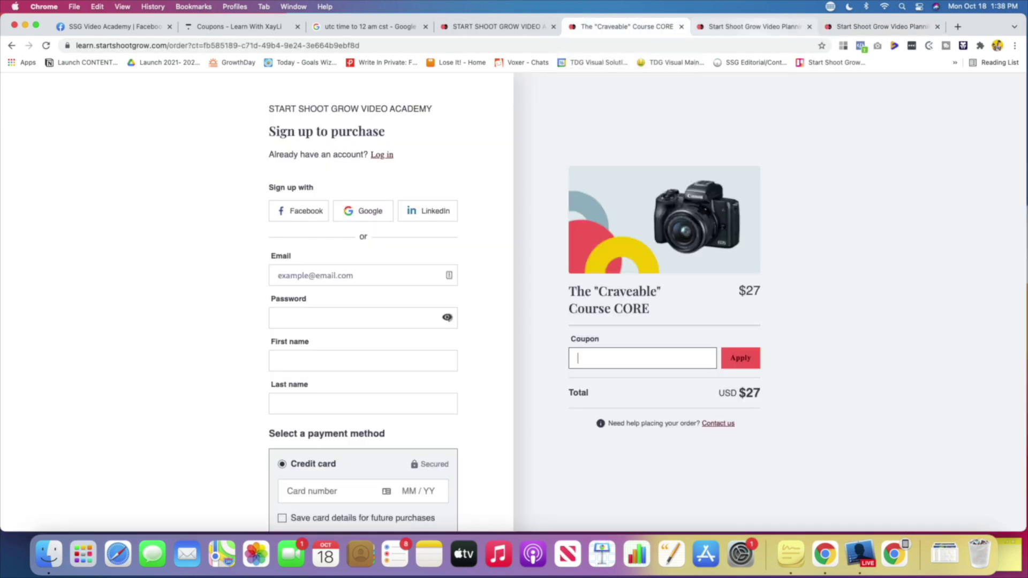
left_click(756, 26)
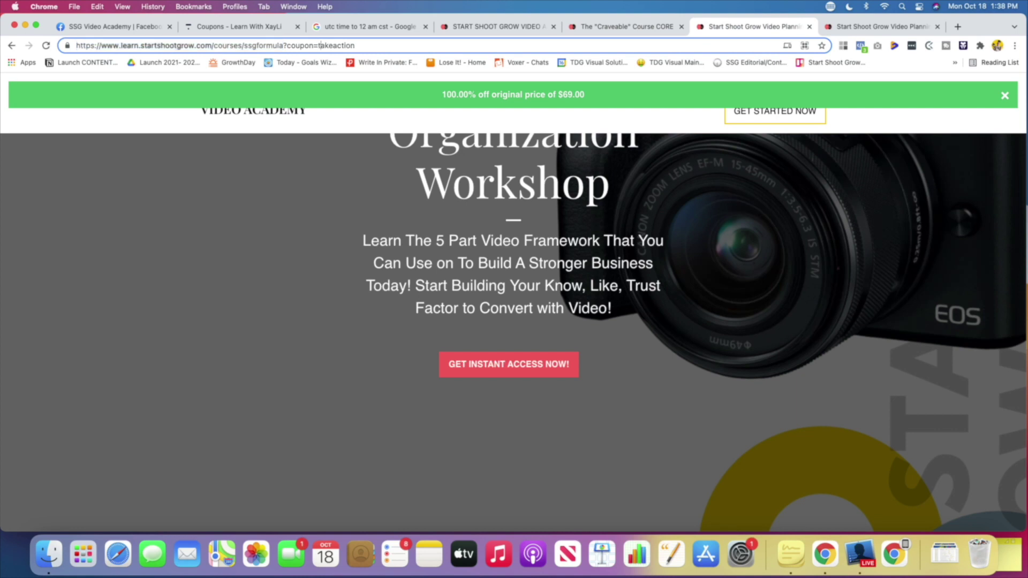
key("super+a")
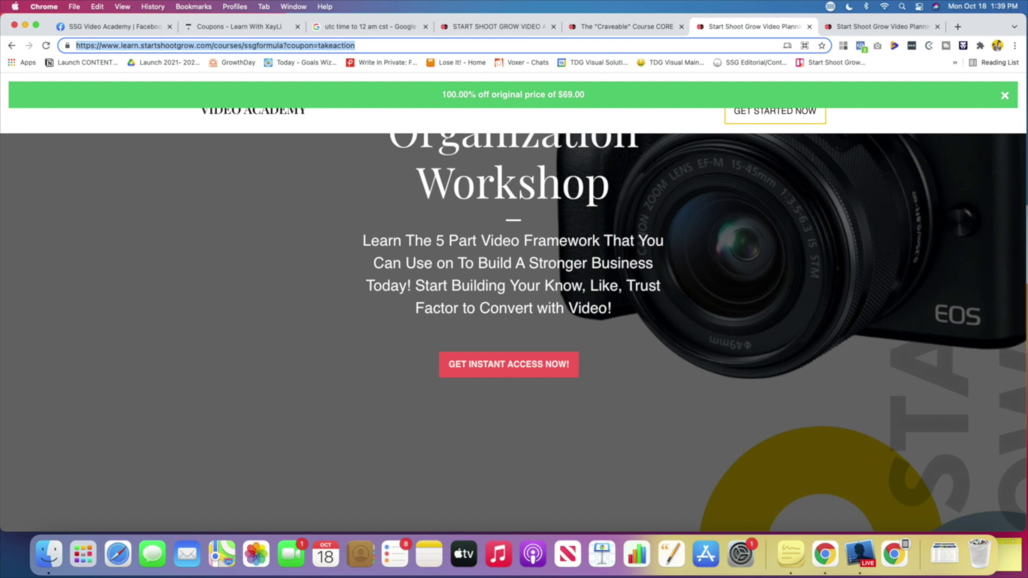
left_click(235, 26)
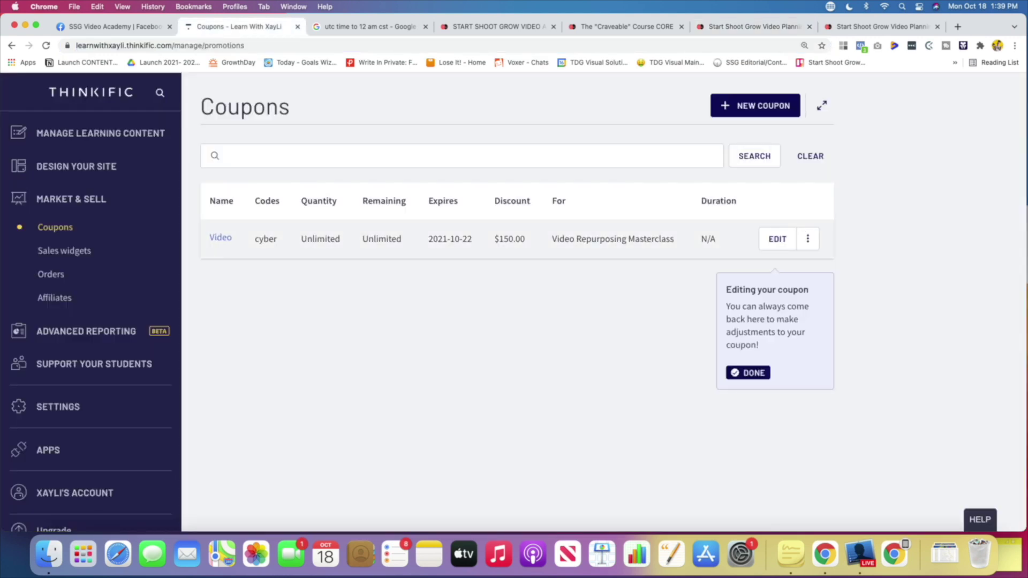